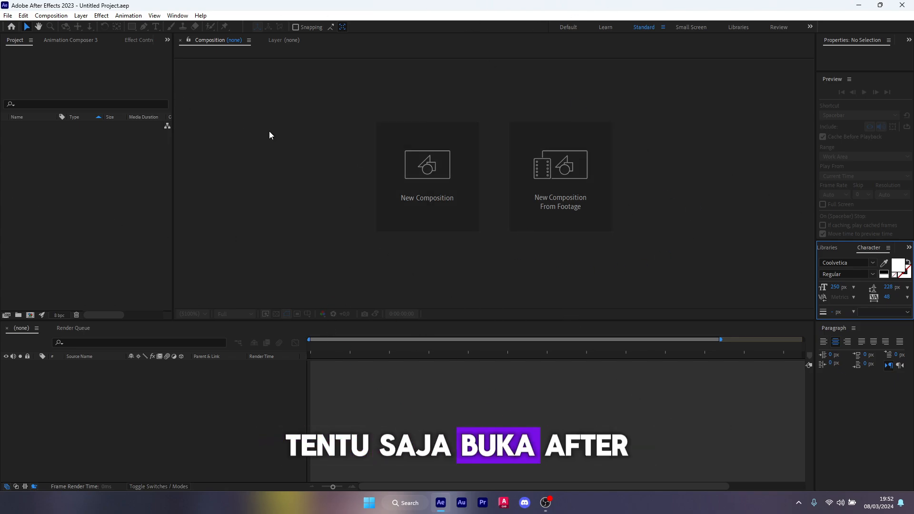
- Create a new 1920x1080 composition at 30 fps with a duration of 0:00:16:17
left_click(450, 170)
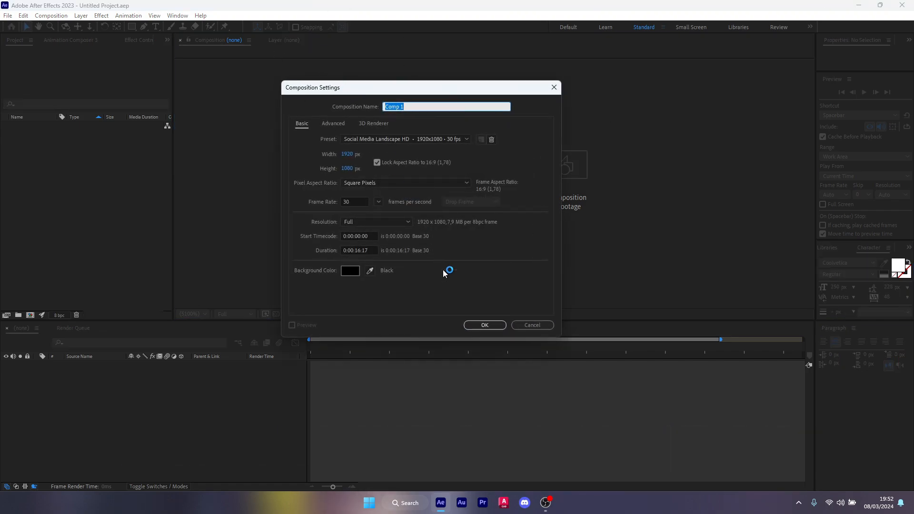
left_click(486, 326)
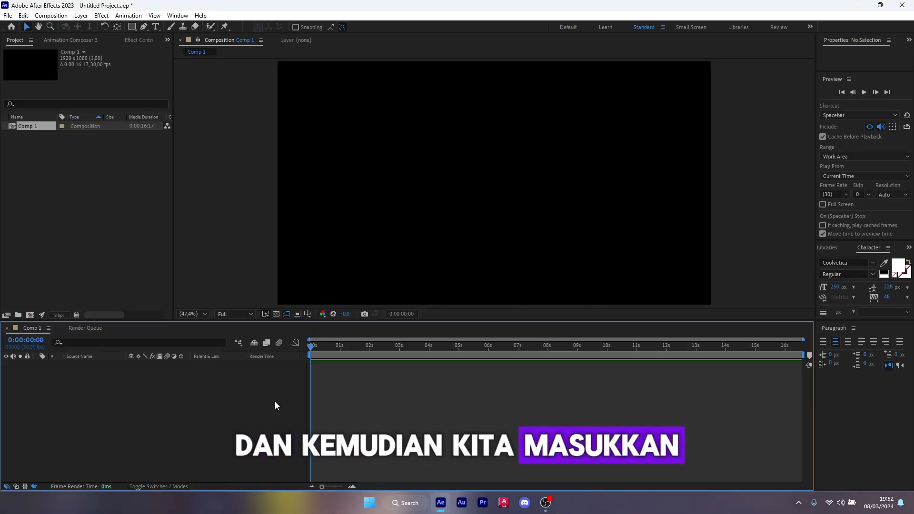
- Add the clip VID_20240302_204247 from the CINEMATIC folder in TFBAGAS to the composition's timeline
key("super+e")
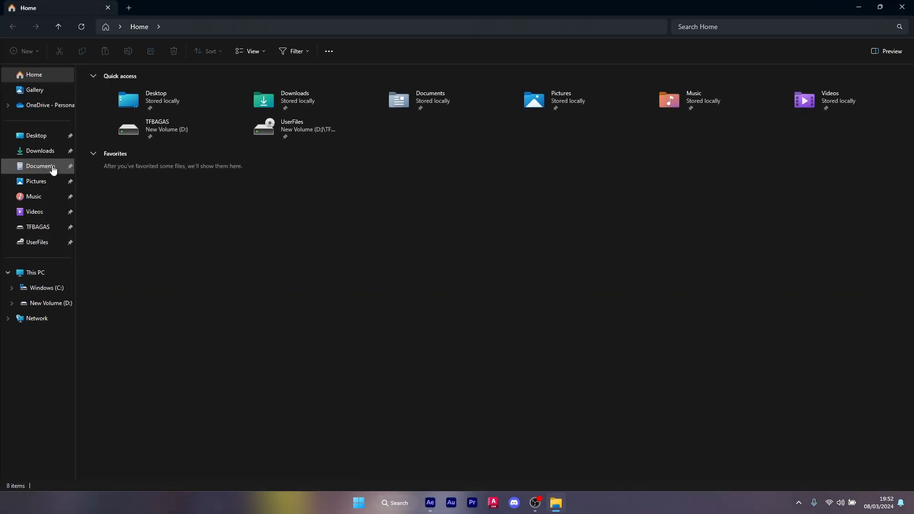
left_click(55, 228)
left_click(318, 95)
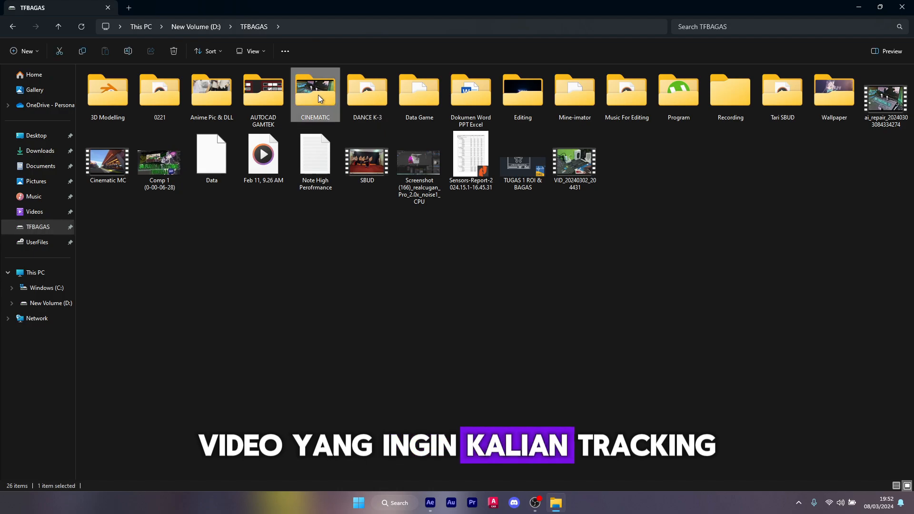
double_click(318, 95)
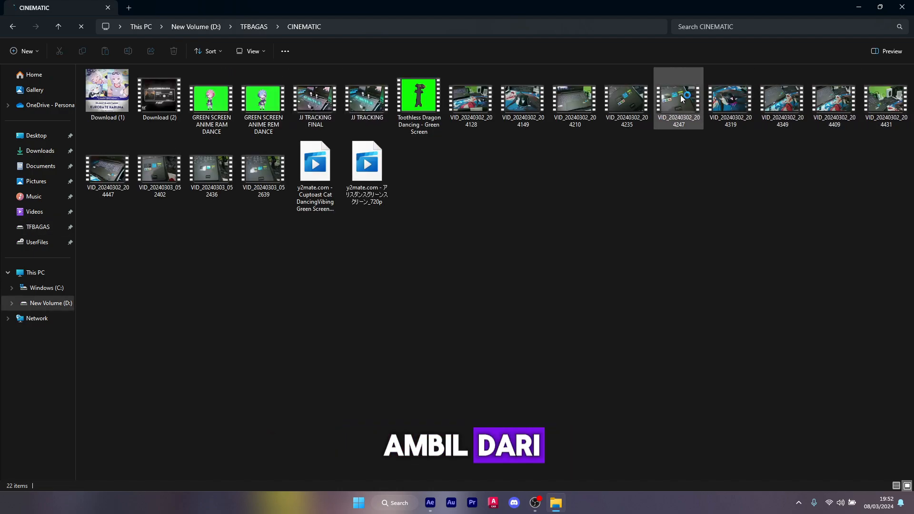
left_click_drag(682, 97, 277, 407)
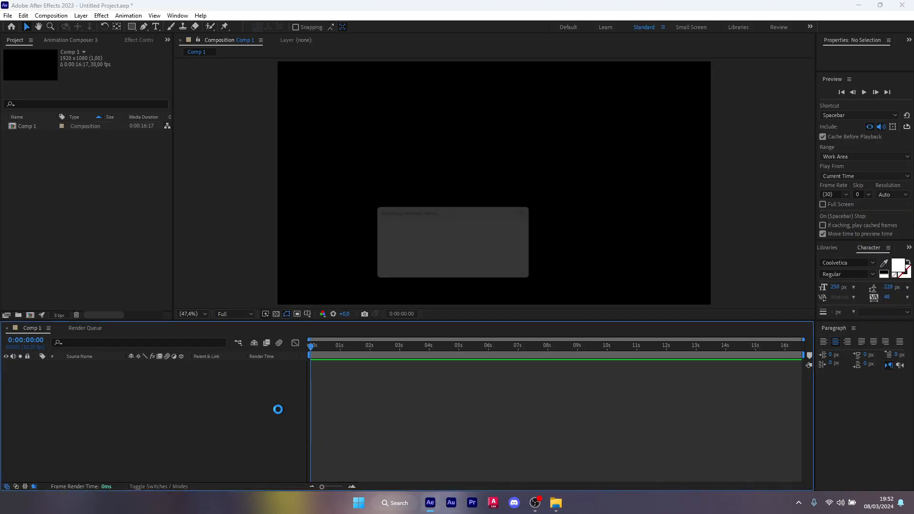
- Preview the raw clip from the start of the timeline to examine how shaky the footage is
left_click_drag(332, 343, 308, 350)
left_click(322, 412)
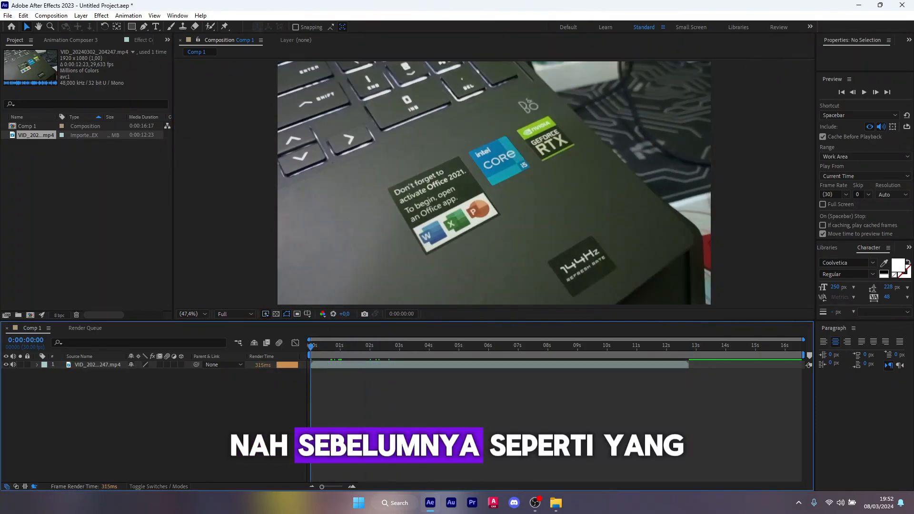
left_click(867, 97)
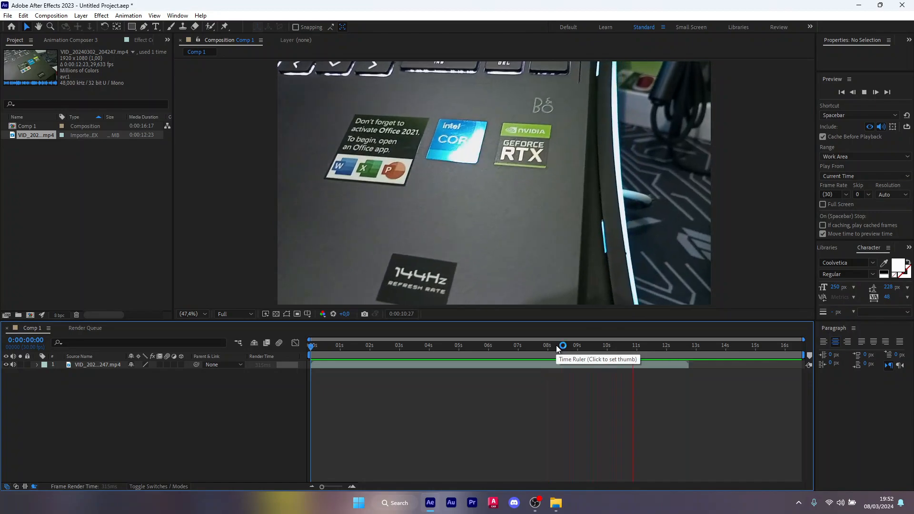
key("space")
key("space")
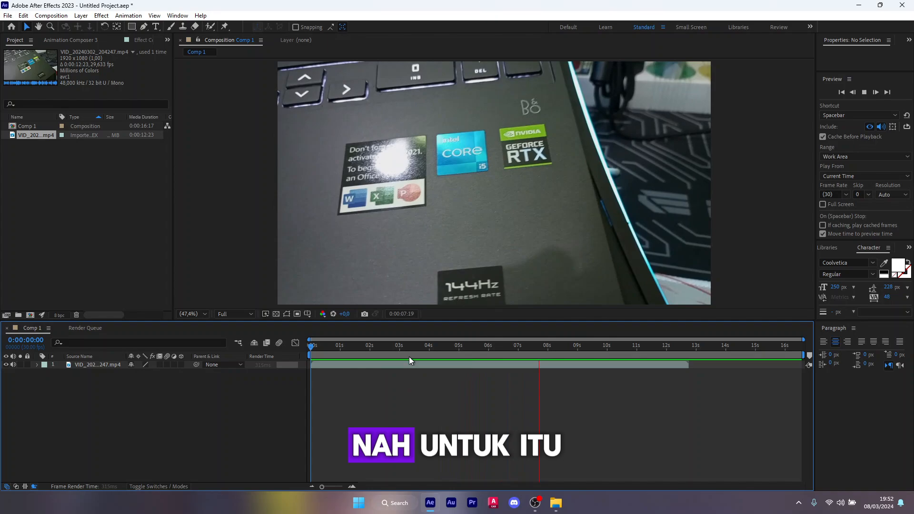
- Apply the Warp Stabilizer effect to the video layer and let it analyze and stabilize the footage
left_click(463, 344)
left_click(475, 364)
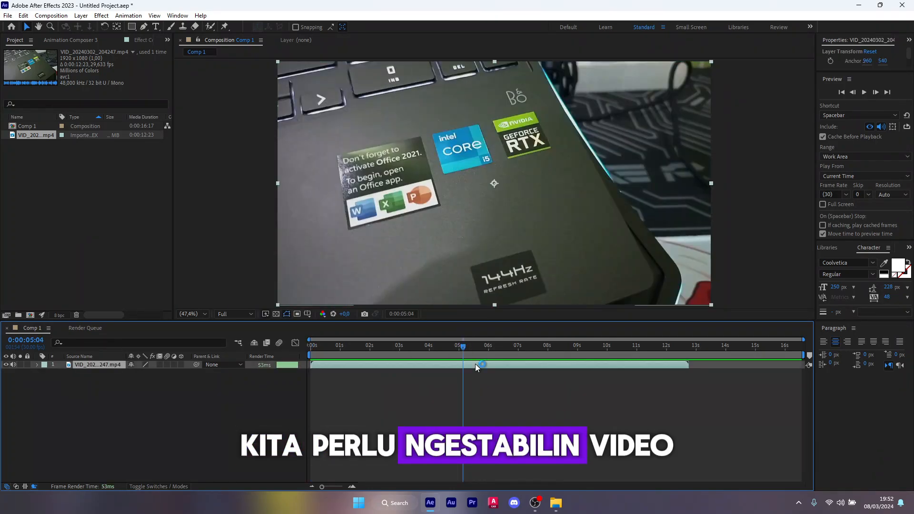
key("ctrl+space")
type("warp")
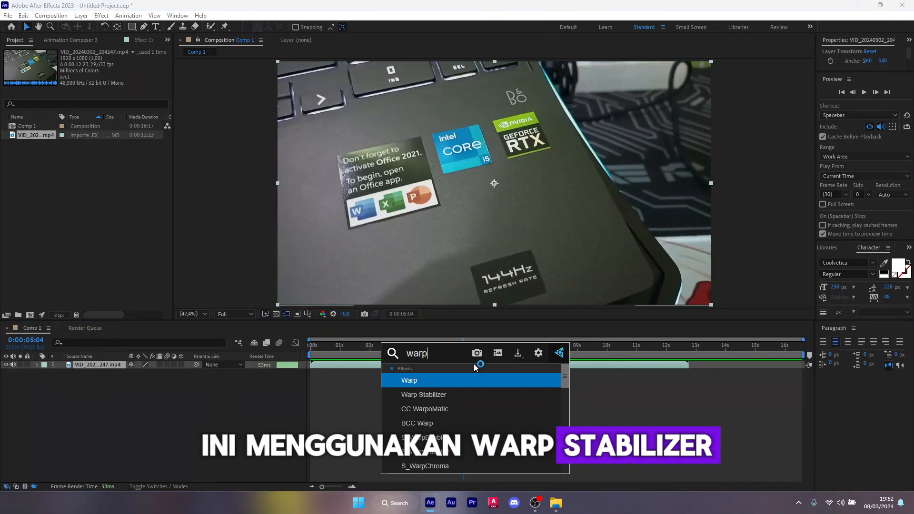
left_click(423, 394)
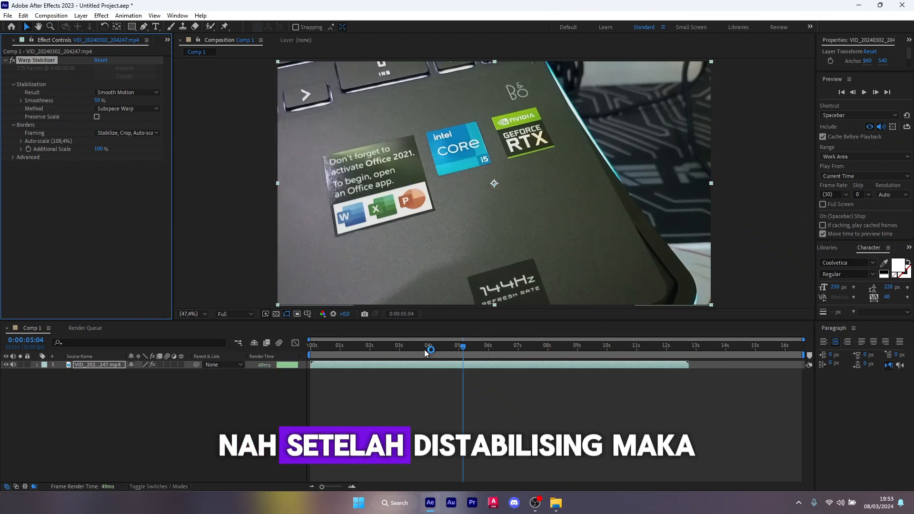
- Turn off Cache Before Playback and preview the stabilized clip from the start of the timeline
left_click(312, 345)
left_click(823, 136)
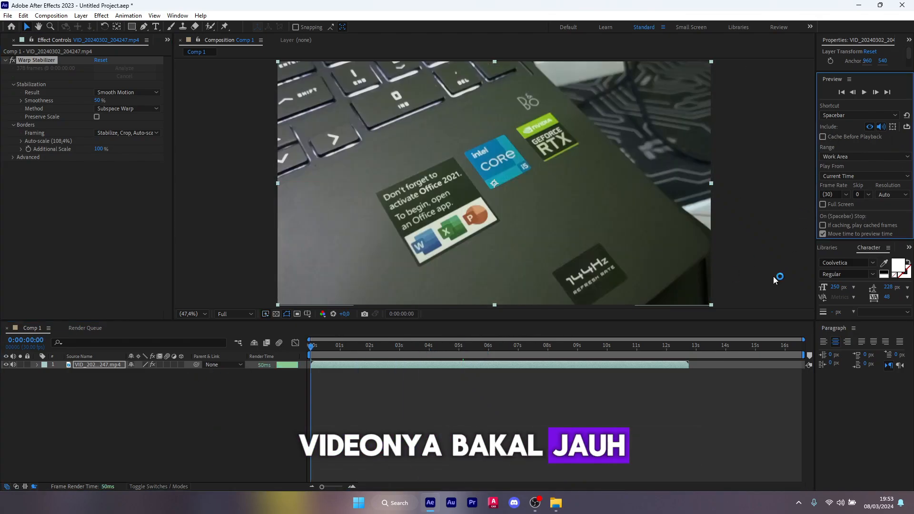
key("space")
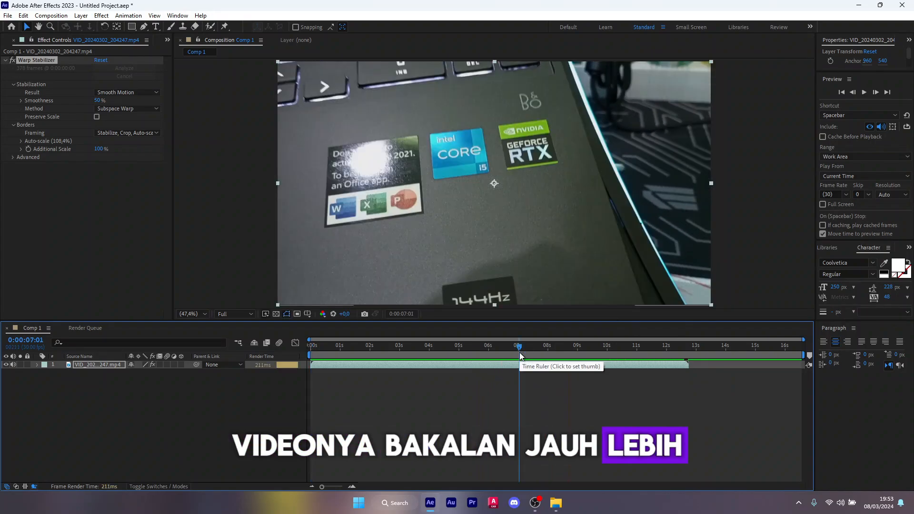
key("space")
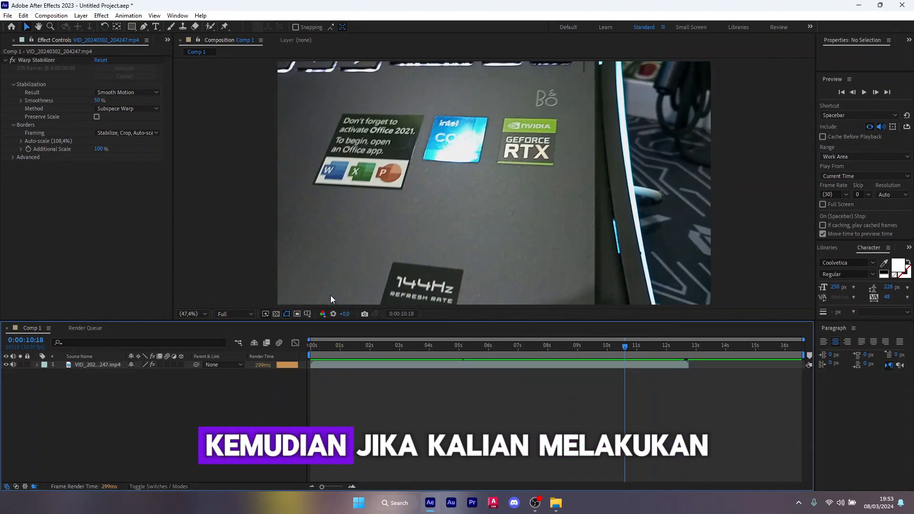
- Pre-compose the stabilized video layer, moving all attributes into the new composition
left_click(133, 390)
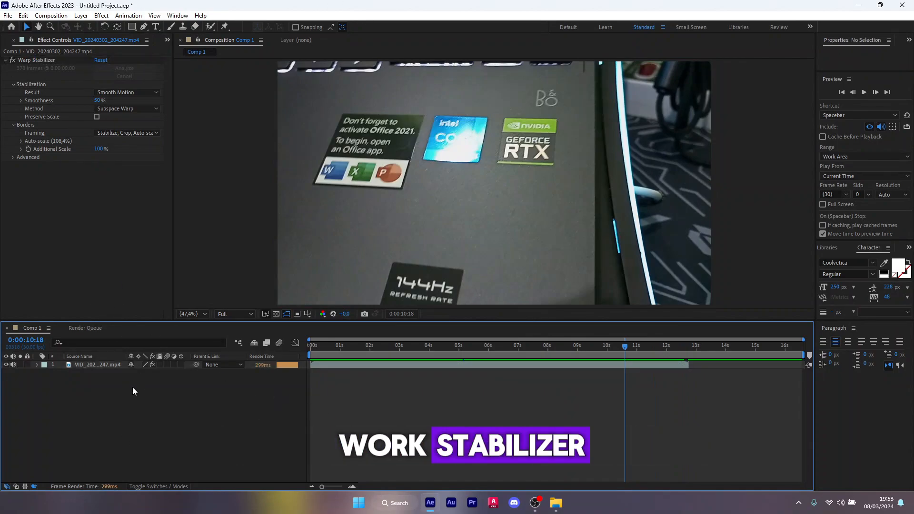
right_click(94, 364)
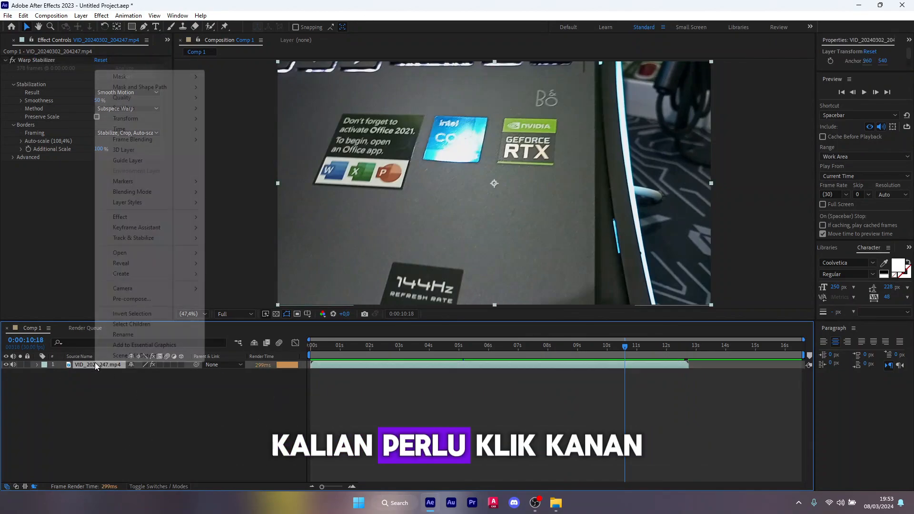
left_click(147, 299)
left_click(351, 232)
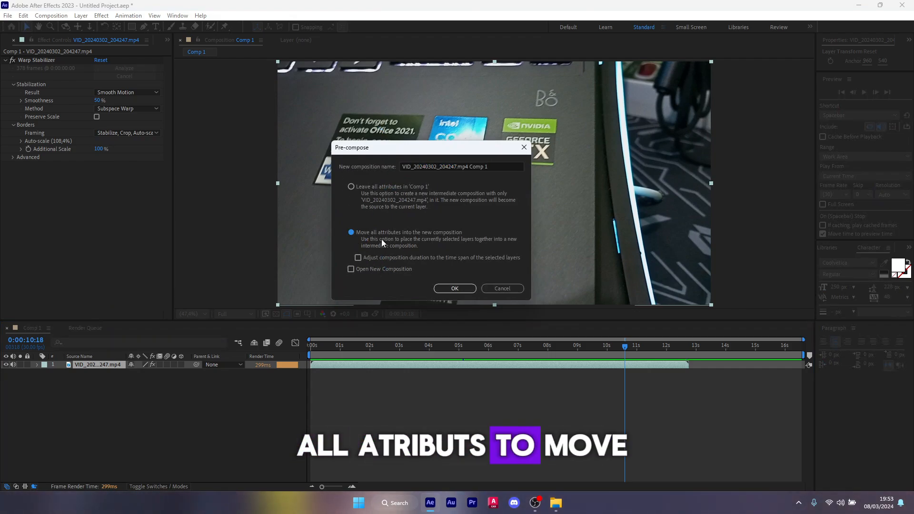
left_click(454, 288)
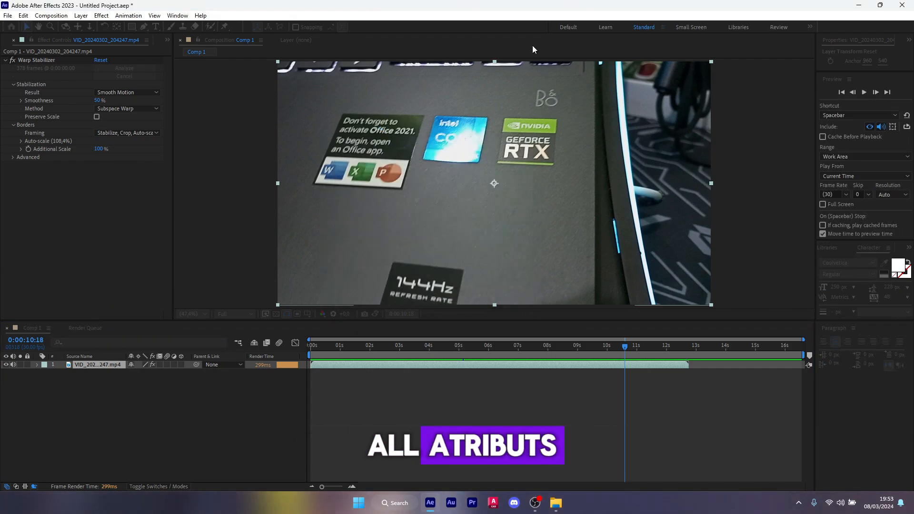
left_click(459, 406)
- Split the pre-composed layer at 0:00:12:17 and delete the part after the cut
left_click_drag(399, 346, 684, 318)
left_click(695, 364)
key("ctrl+shift+d")
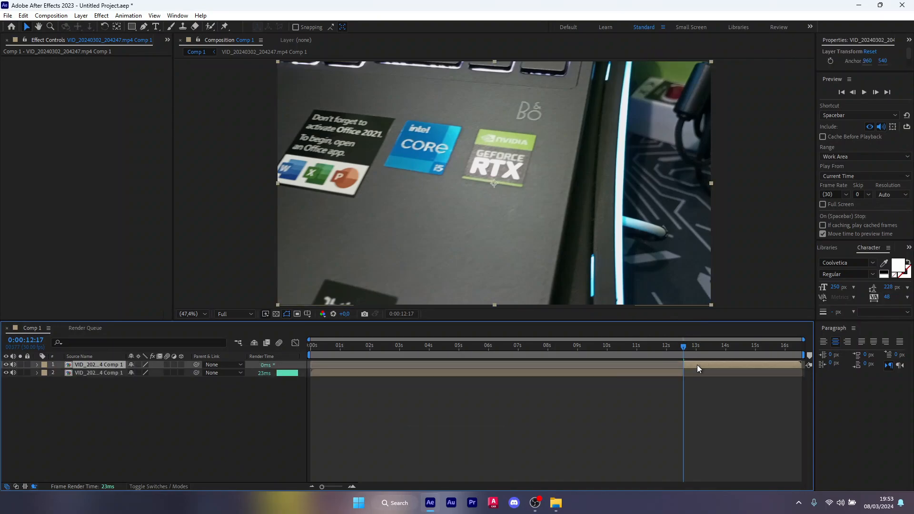
key("Delete")
- Apply the 3D Camera Tracker effect to the pre-composed video layer and let it solve the camera
left_click(560, 346)
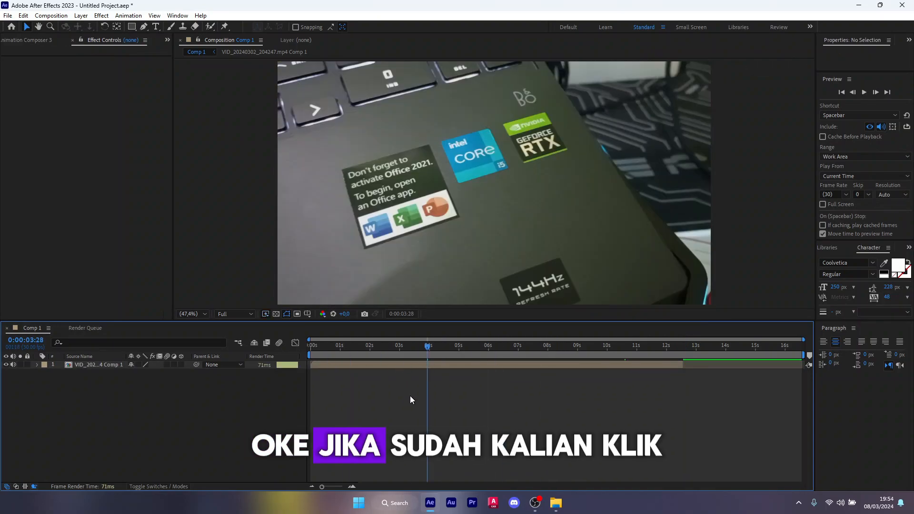
left_click(410, 364)
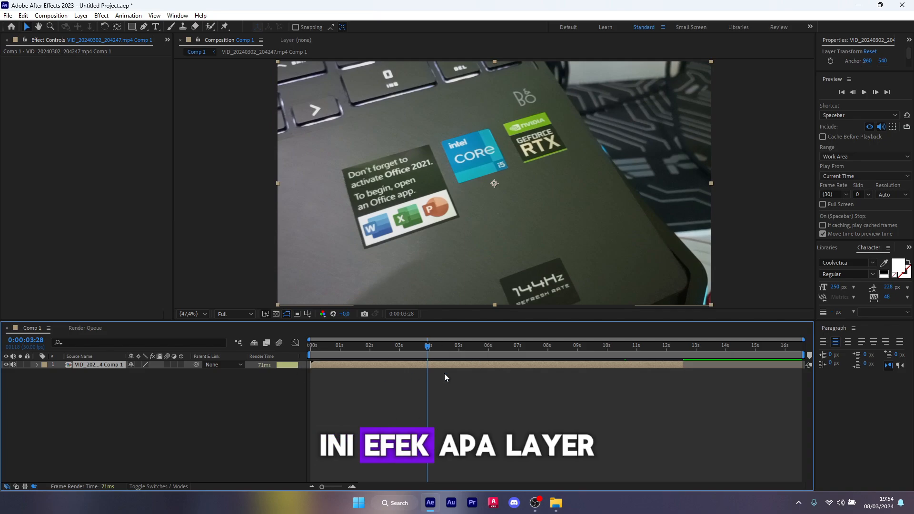
key("ctrl+space")
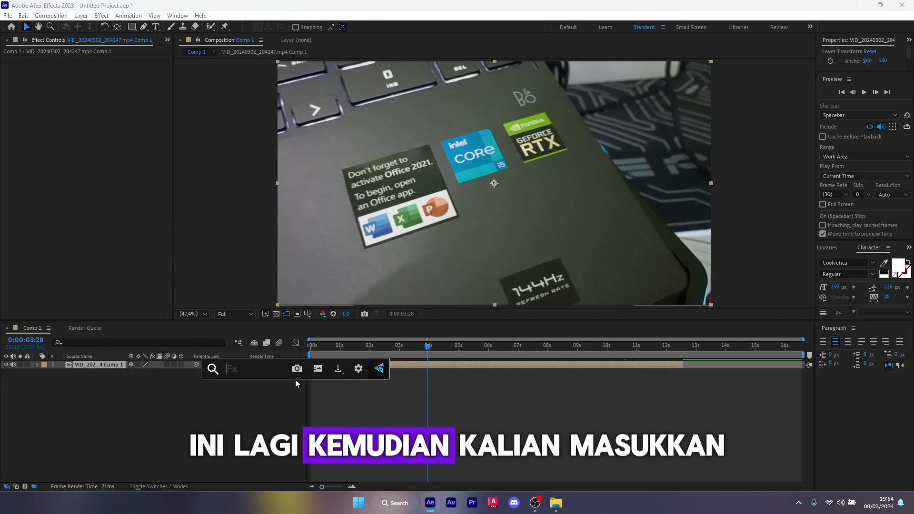
type("3d")
key("Down")
key("Return")
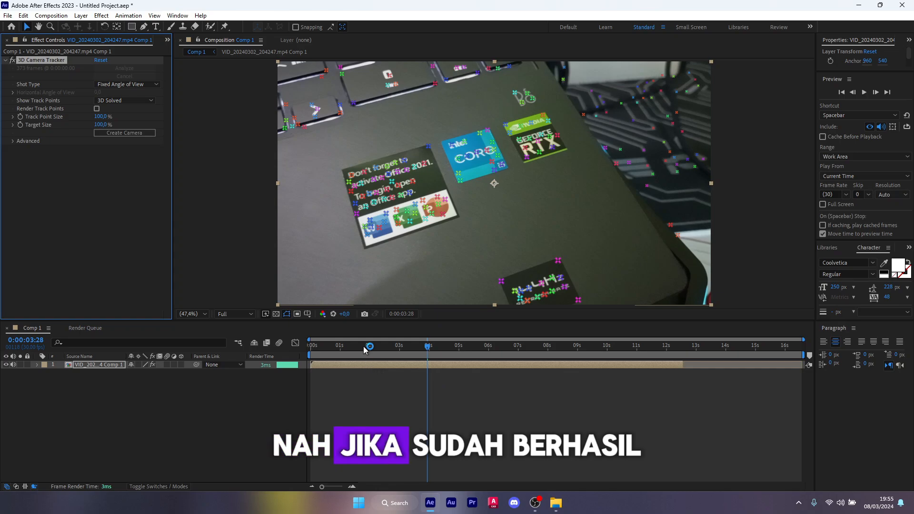
- At 0:00:02:27, add a full-frame black solid above the video and draw a rectangular mask near its centre
left_click_drag(363, 347, 397, 347)
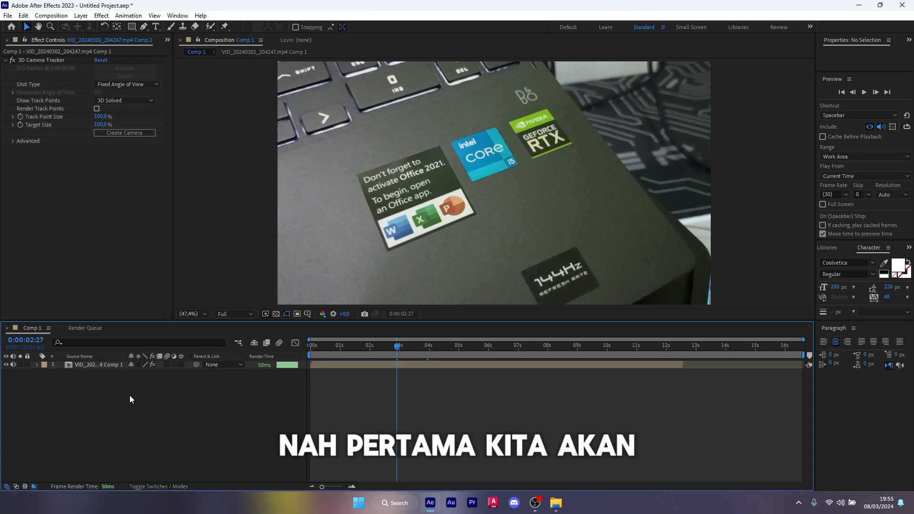
right_click(134, 403)
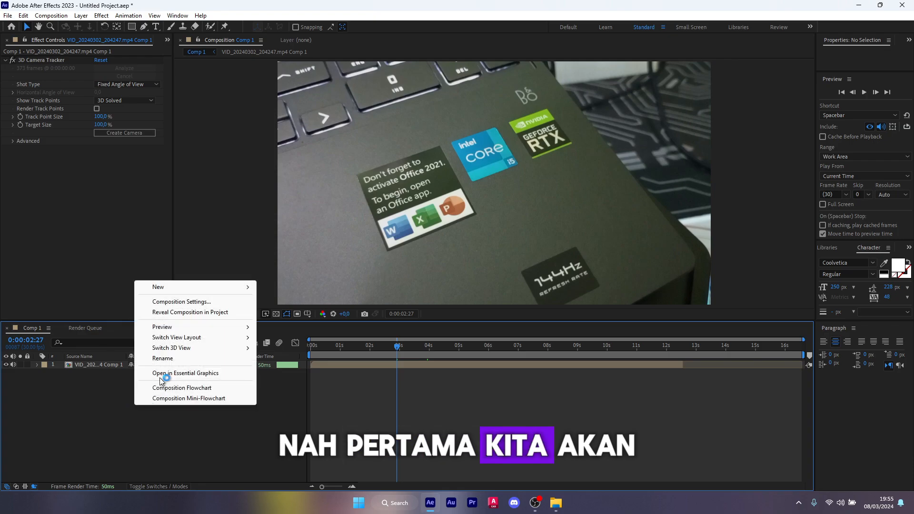
mouse_move(250, 284)
left_click(294, 311)
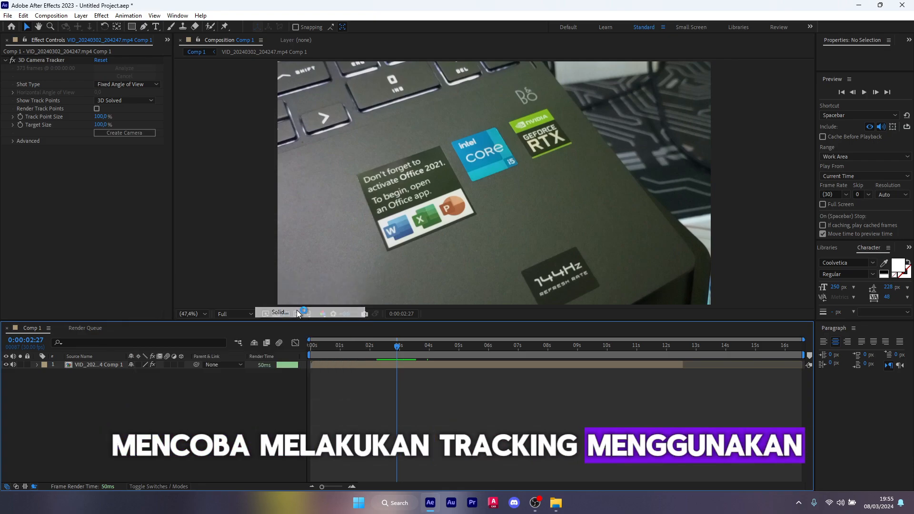
left_click(462, 310)
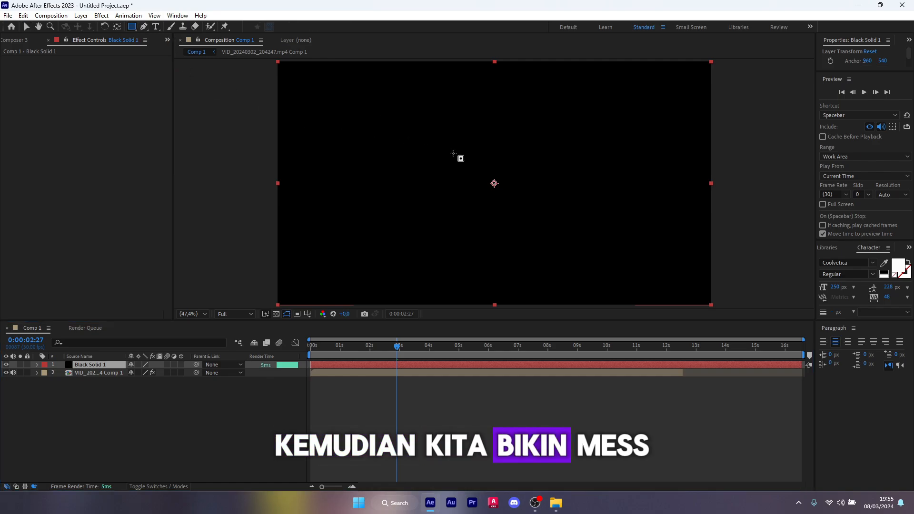
mouse_move(422, 146)
left_mouse_down()
mouse_move(563, 229)
mouse_move(540, 210)
mouse_move(545, 220)
left_mouse_up()
- Apply the Saber effect to the masked black solid
left_click(92, 366)
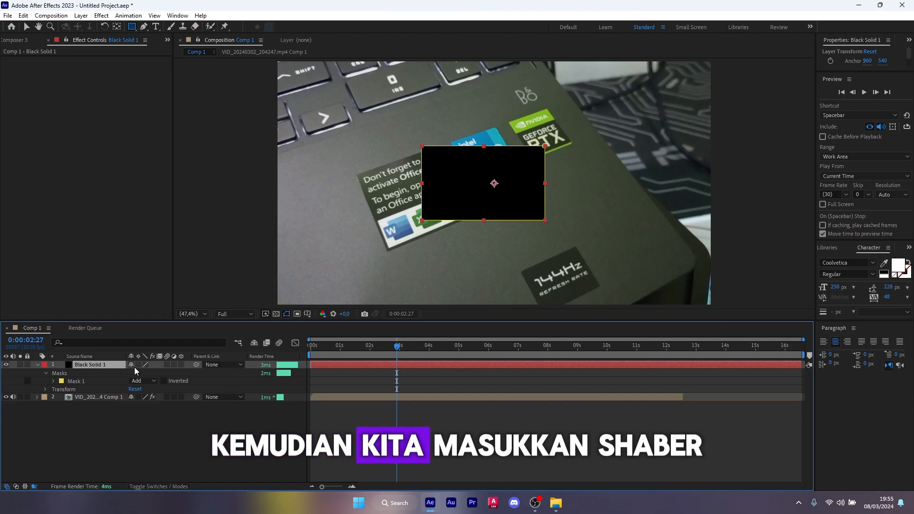
key("ctrl+space")
type("sabe")
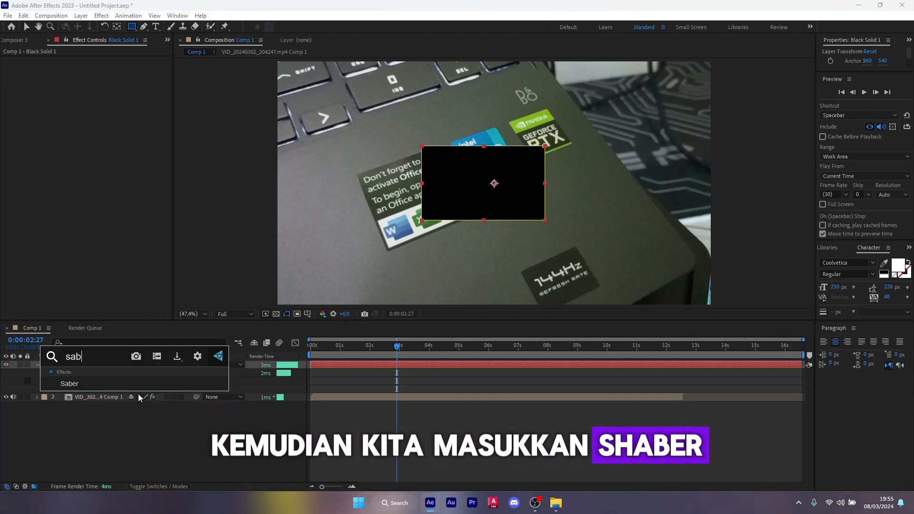
key("Return")
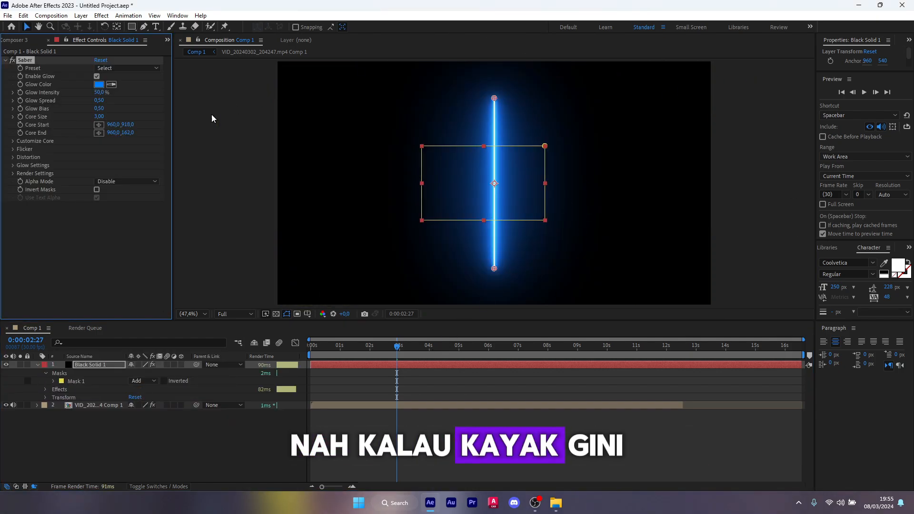
- Set Saber's core type to Layer Masks so the glow follows the rectangular mask
left_click(13, 141)
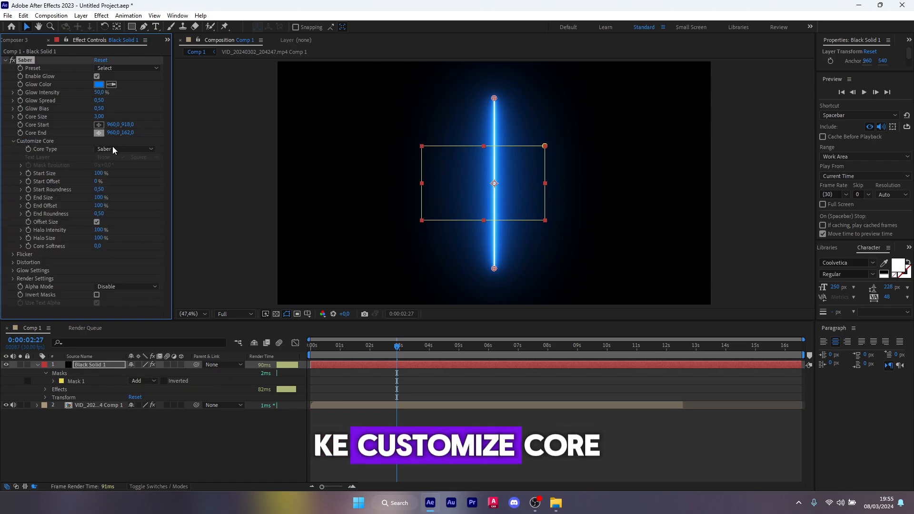
left_click(112, 149)
left_click(117, 170)
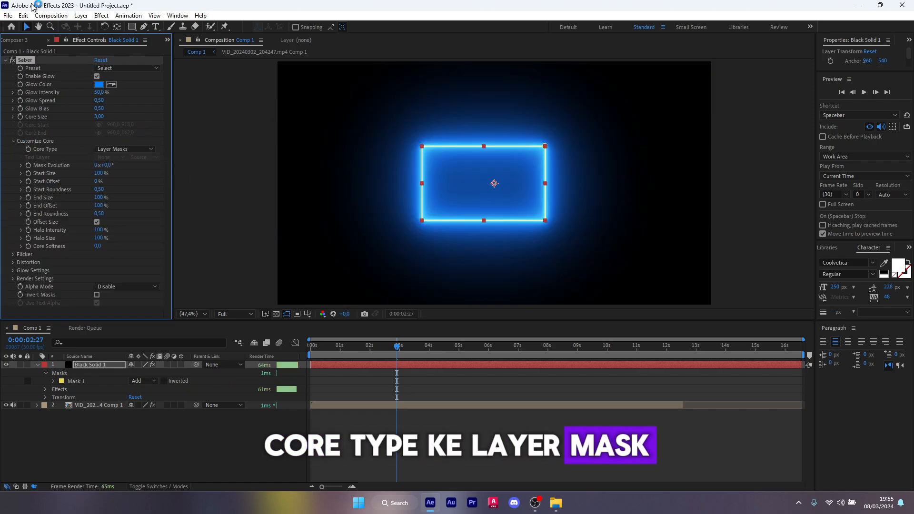
- Set the Black Solid 1 layer's blending mode to Screen and make it a 3D layer
right_click(111, 364)
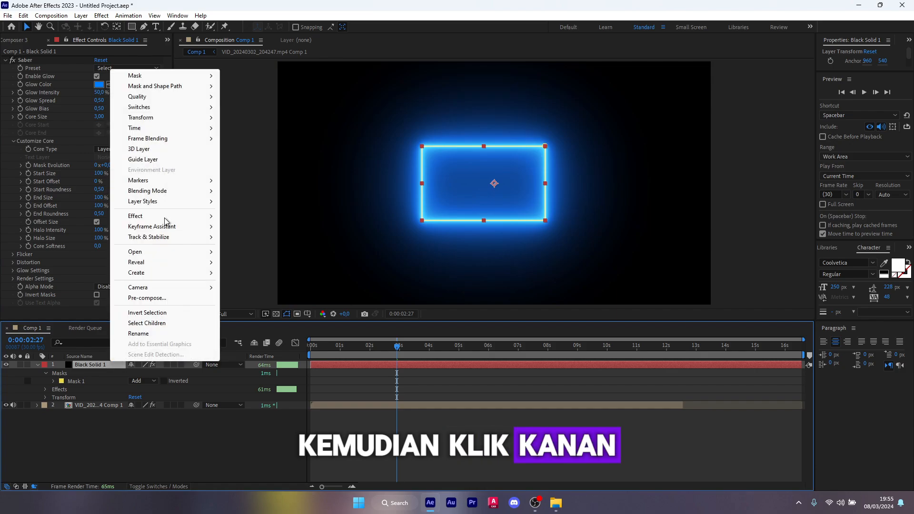
mouse_move(174, 191)
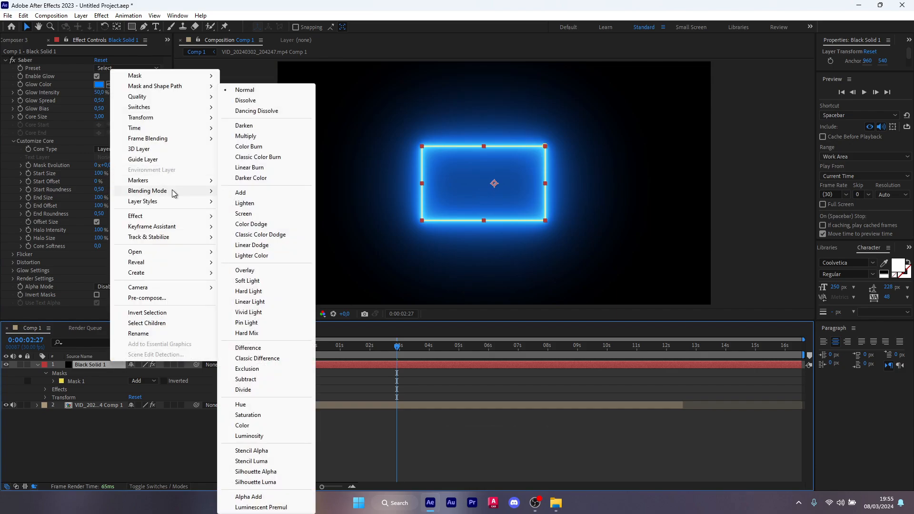
left_click(254, 214)
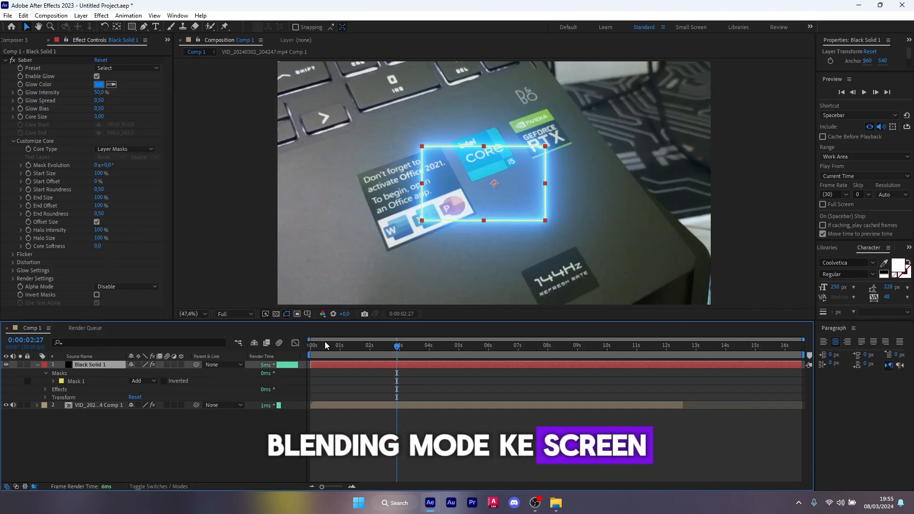
left_click(180, 365)
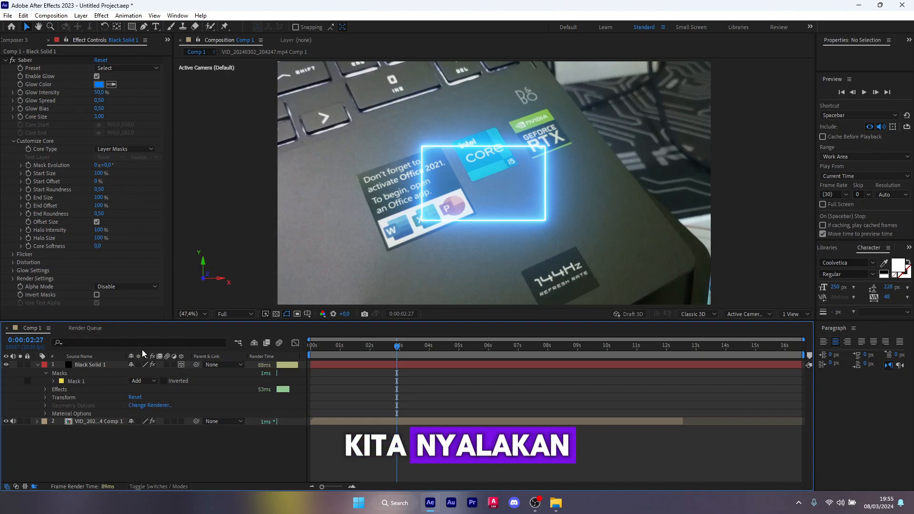
left_click(39, 363)
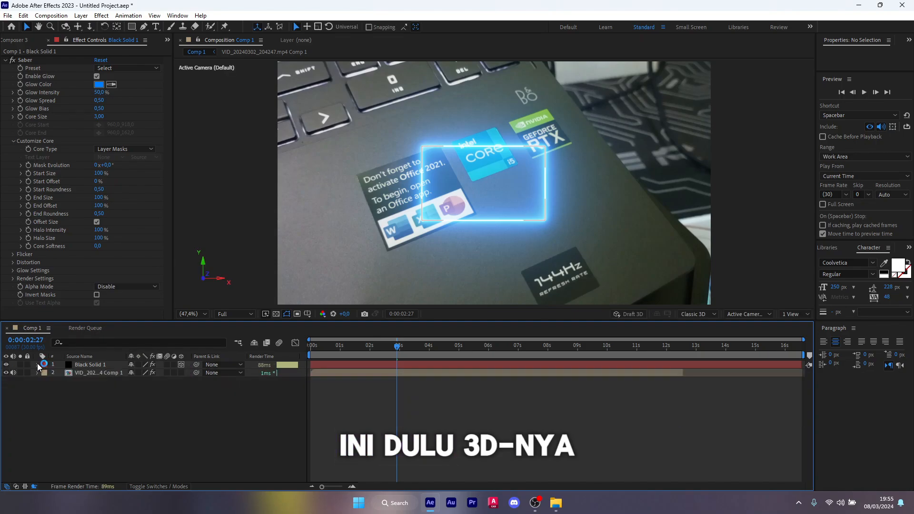
- Create a null and camera from a 3D Camera Tracker point on the Intel Core sticker
left_click(86, 372)
left_click(41, 60)
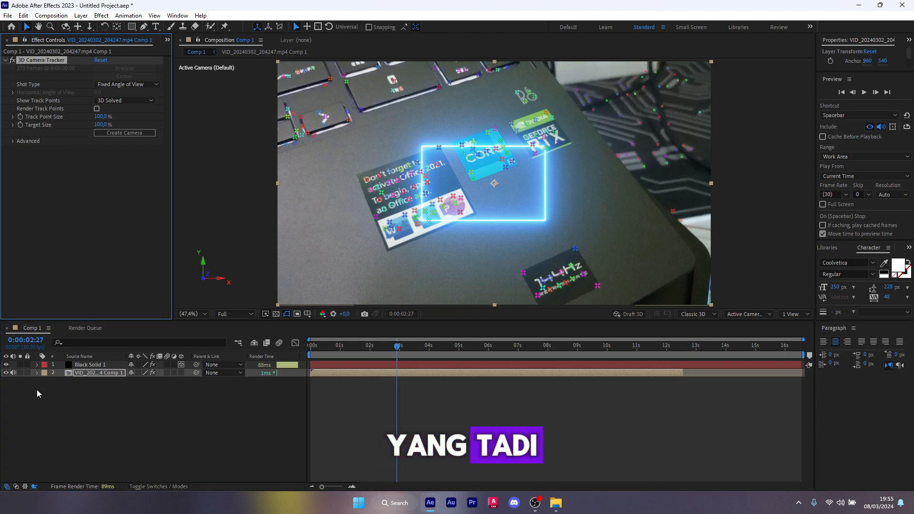
scroll(461, 166, "up", 1)
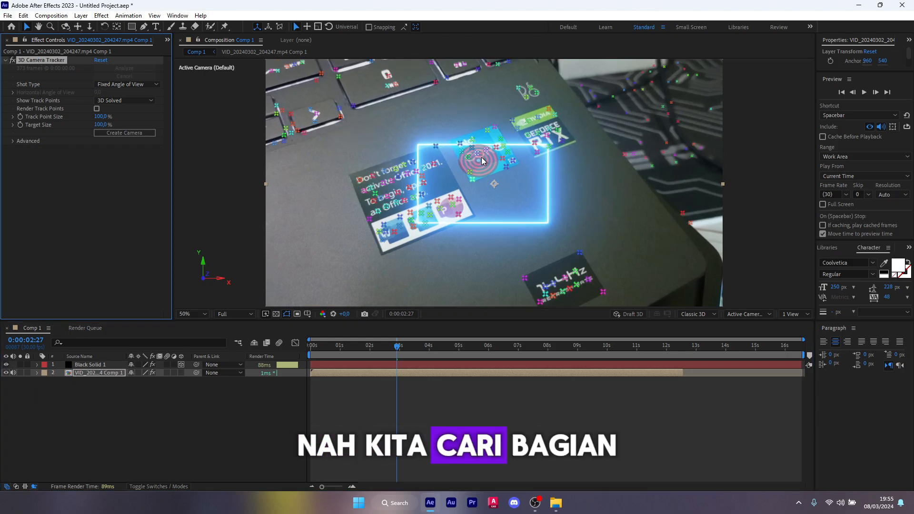
left_click_drag(462, 166, 481, 124)
scroll(480, 126, "up", 2)
scroll(479, 137, "down", 1)
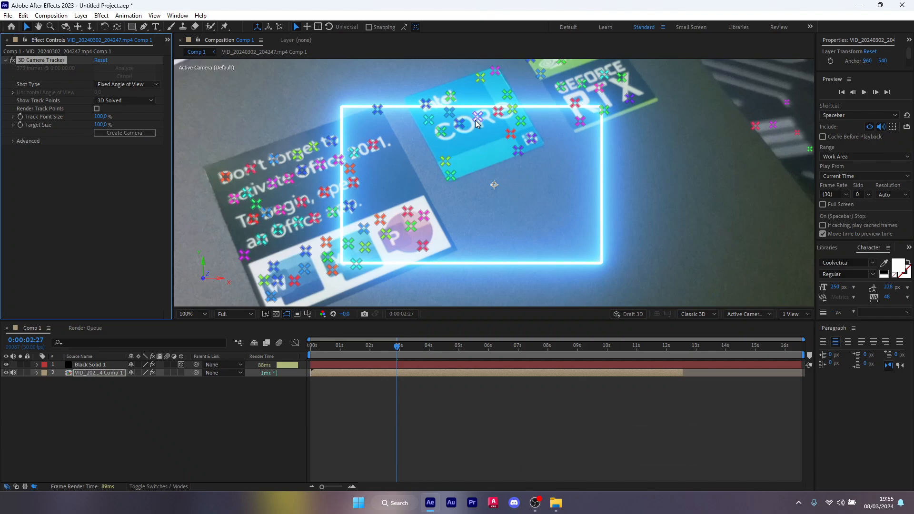
right_click(482, 120)
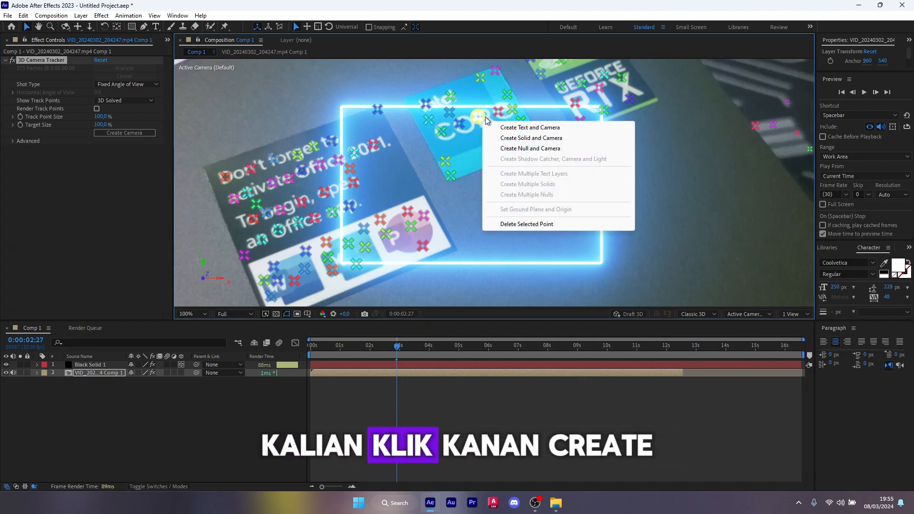
left_click(566, 148)
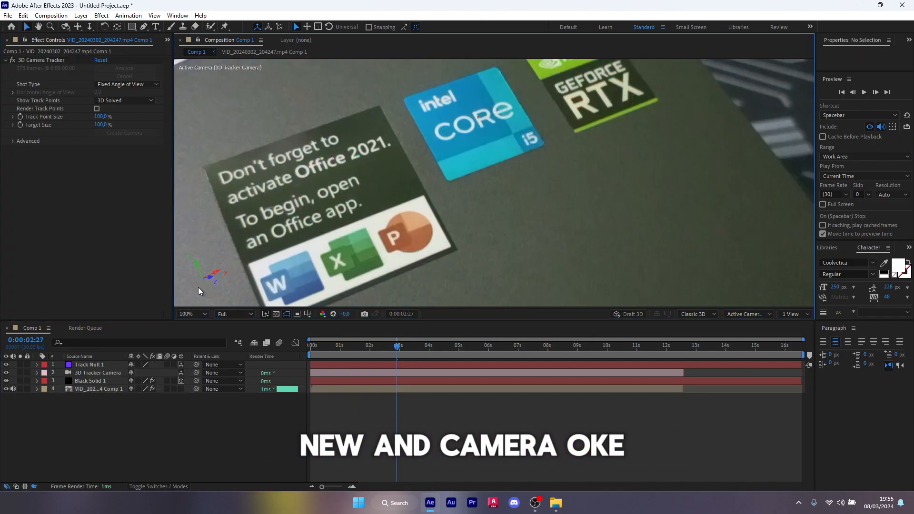
left_click(191, 314)
left_click(196, 334)
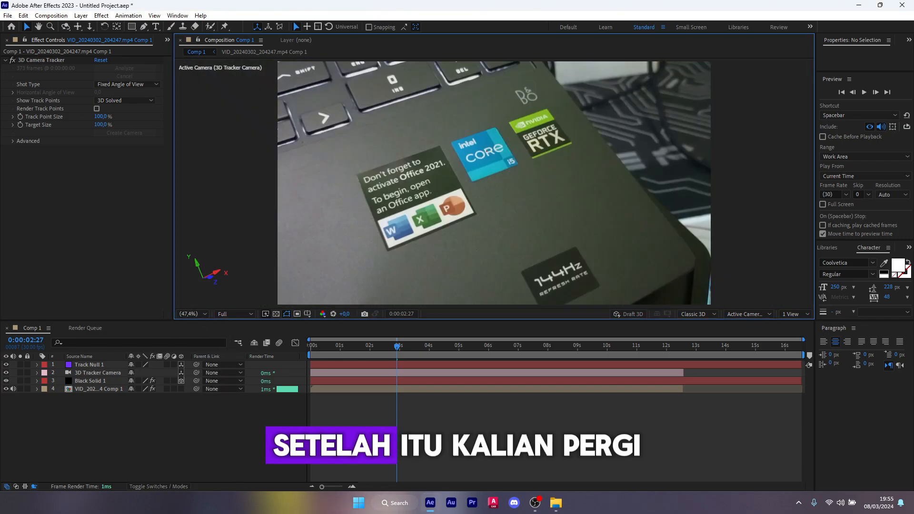
- Copy Track Null 1's position onto Black Solid 1 and move that solid above the null in the layer order
left_click(88, 364)
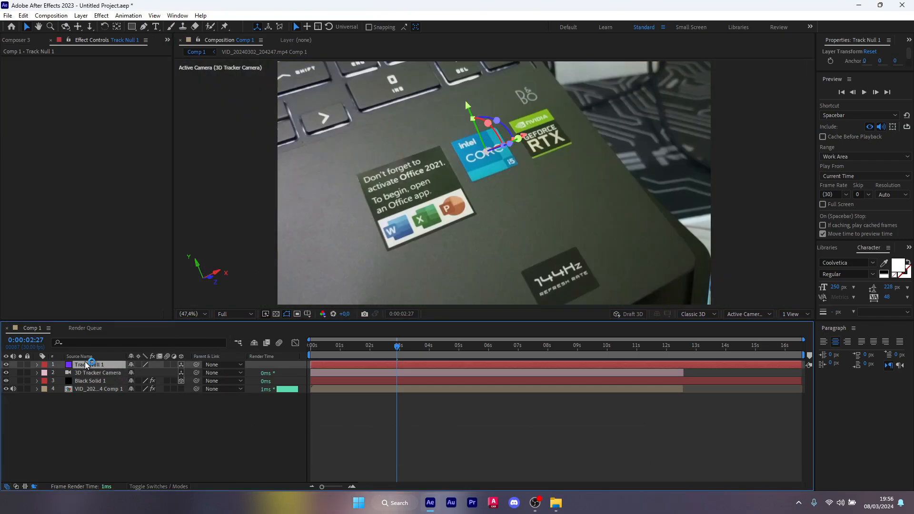
key("p")
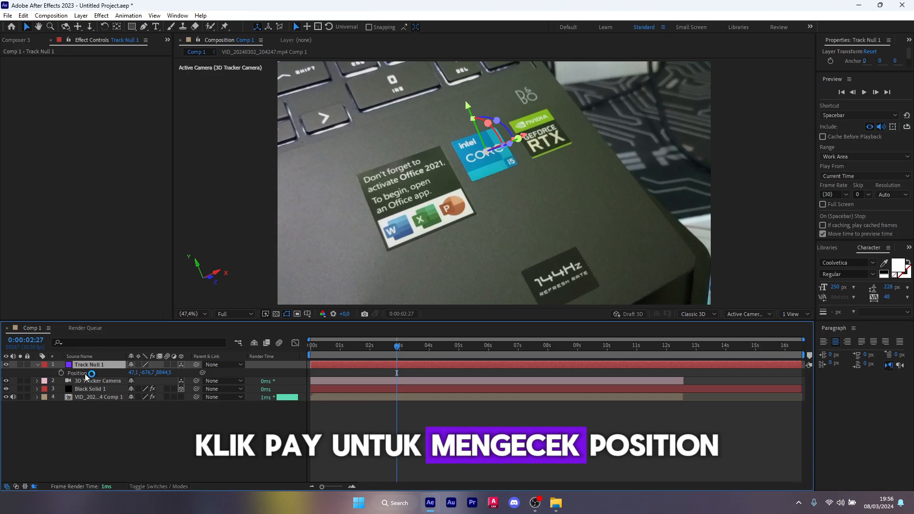
left_click(85, 373)
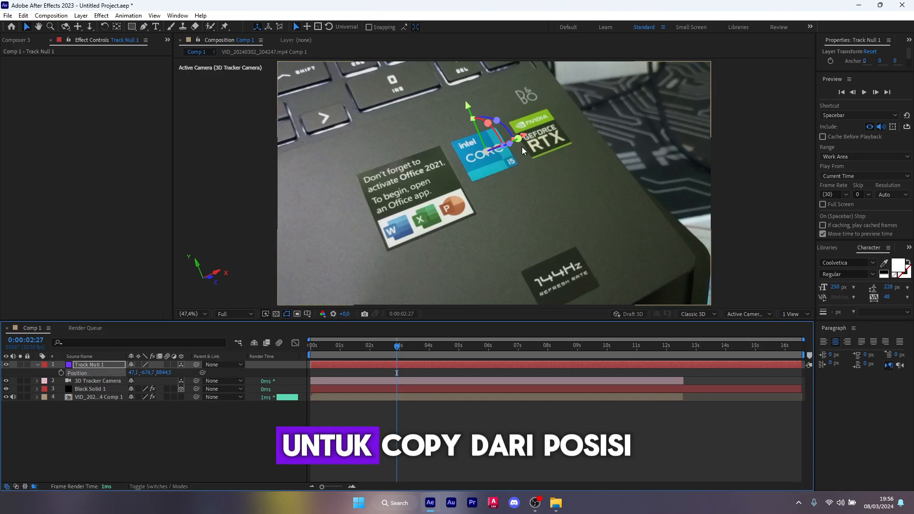
left_click(90, 389)
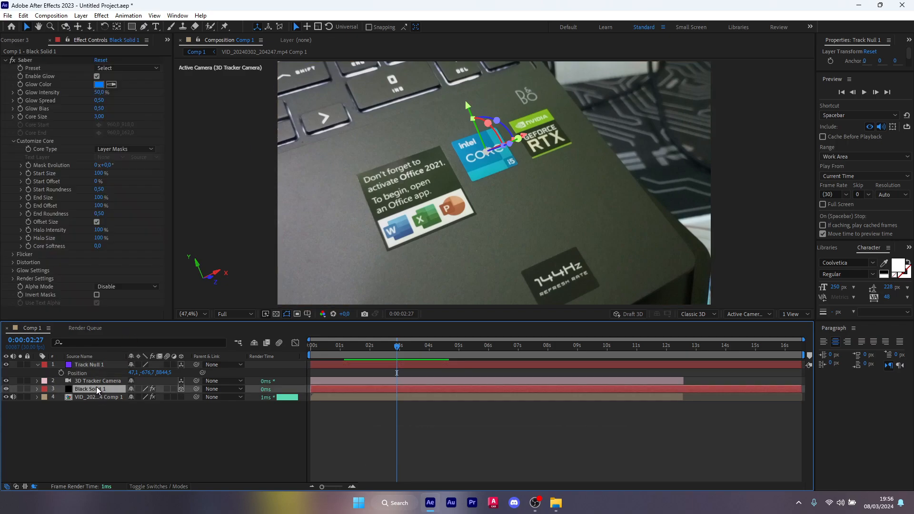
left_click_drag(102, 388, 107, 366)
left_click(383, 379)
mouse_move(385, 349)
left_mouse_down()
mouse_move(354, 359)
mouse_move(391, 355)
left_mouse_up()
left_click(88, 365)
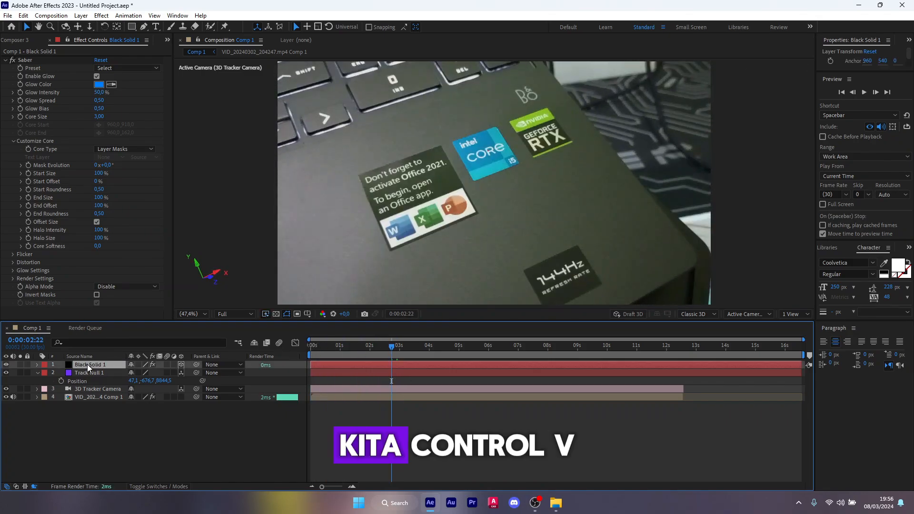
key("ctrl+v")
left_click(387, 403)
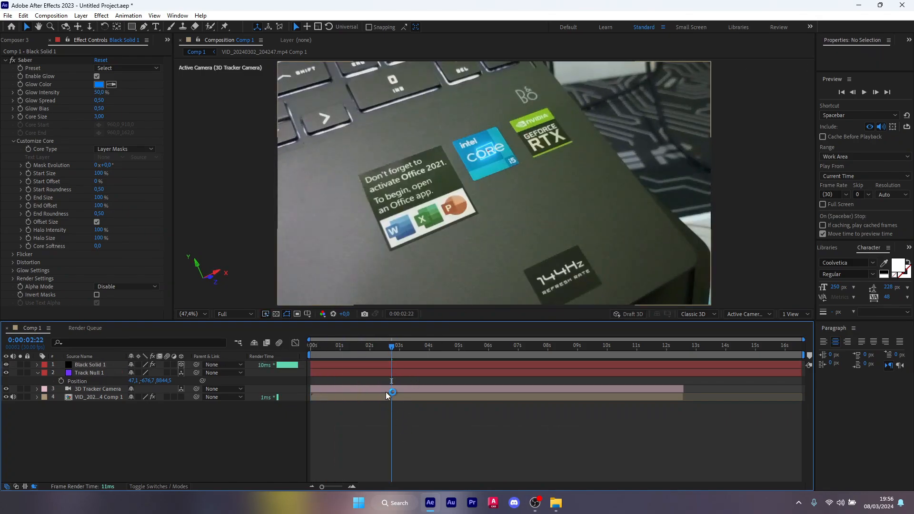
- At 0:00:03:22, set Black Solid 1's Z position to 8977,5, its scale to 283% and its orientation to 339°, 2°, 4°
left_click_drag(393, 348, 421, 348)
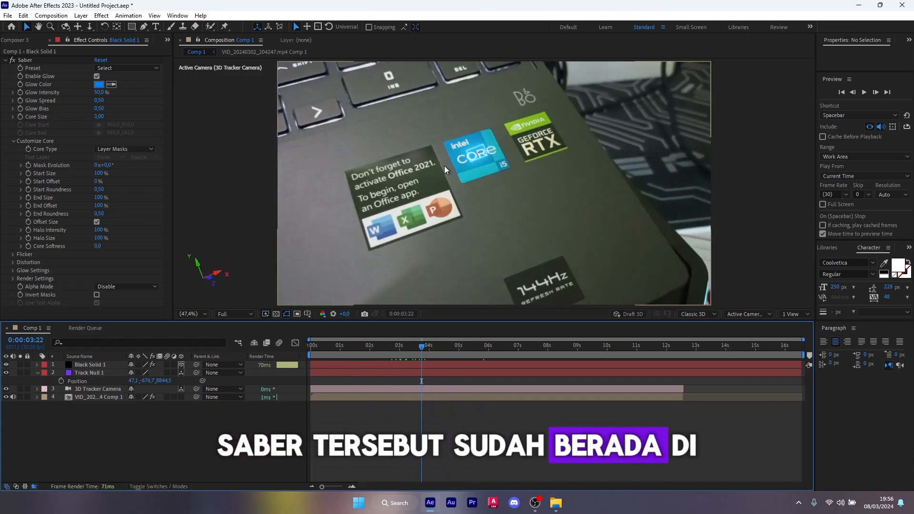
scroll(446, 170, "up", 3)
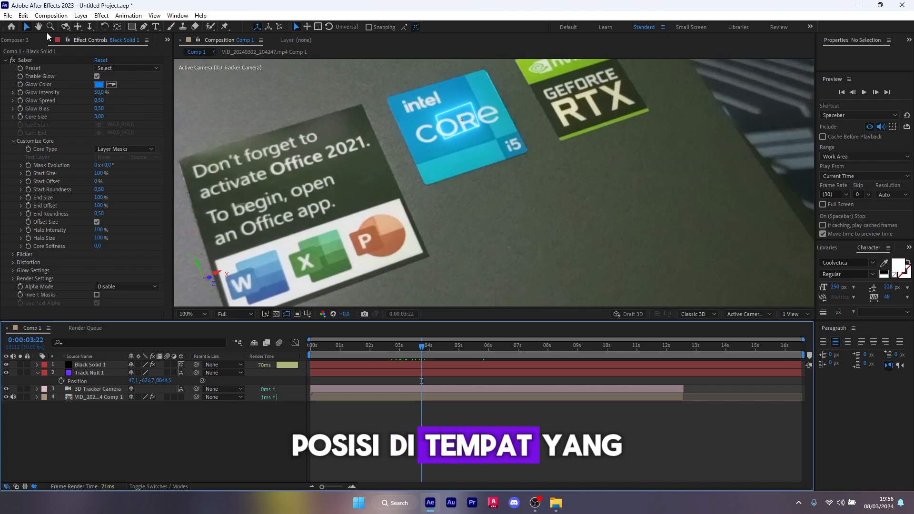
left_click(40, 27)
left_click_drag(464, 149, 452, 237)
scroll(453, 219, "up", 1)
left_click_drag(339, 276, 391, 211)
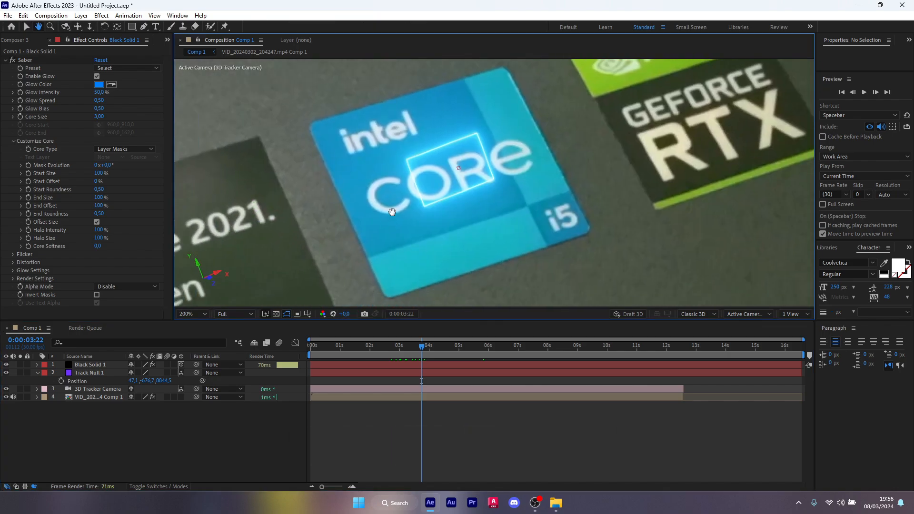
left_click(27, 27)
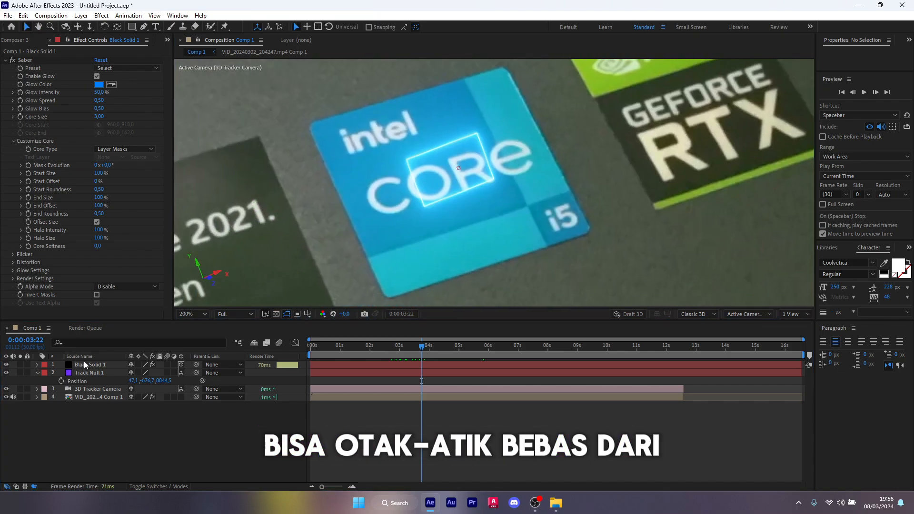
left_click(88, 364)
key("p")
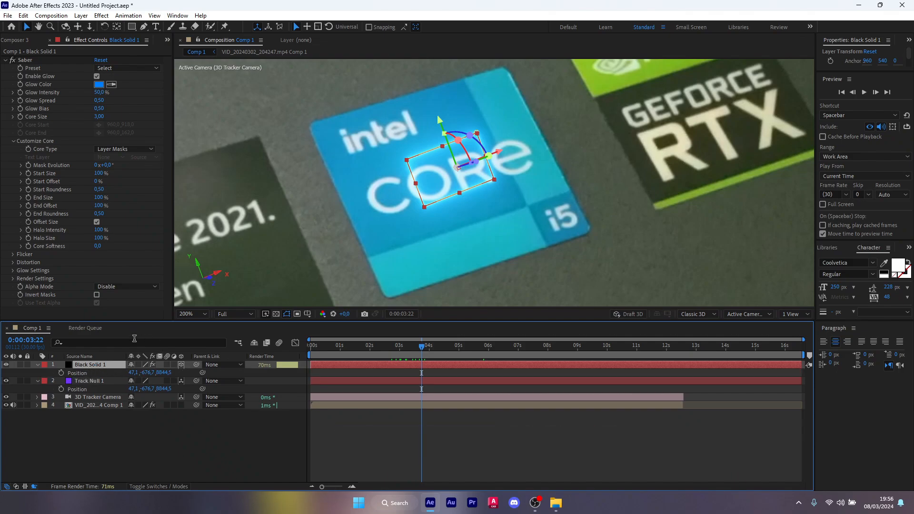
key("shift+s")
key("shift+r")
left_click(82, 374)
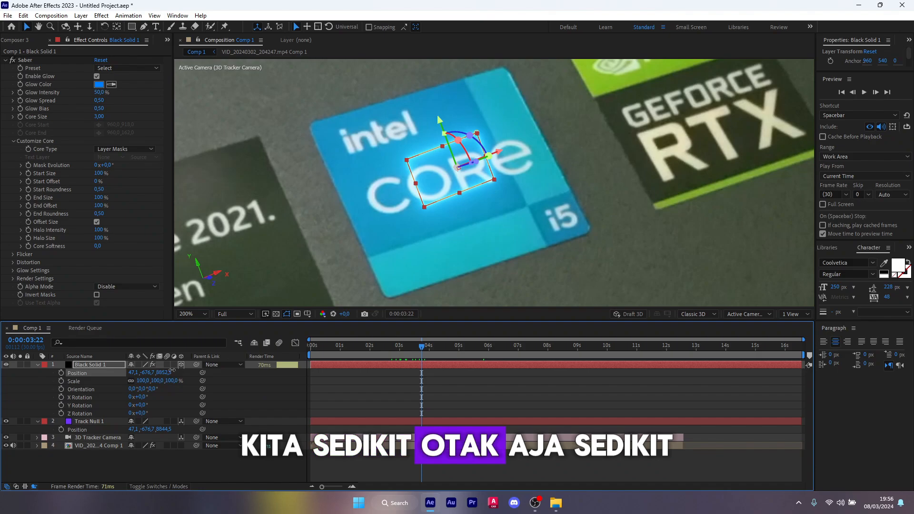
left_click_drag(172, 370, 227, 369)
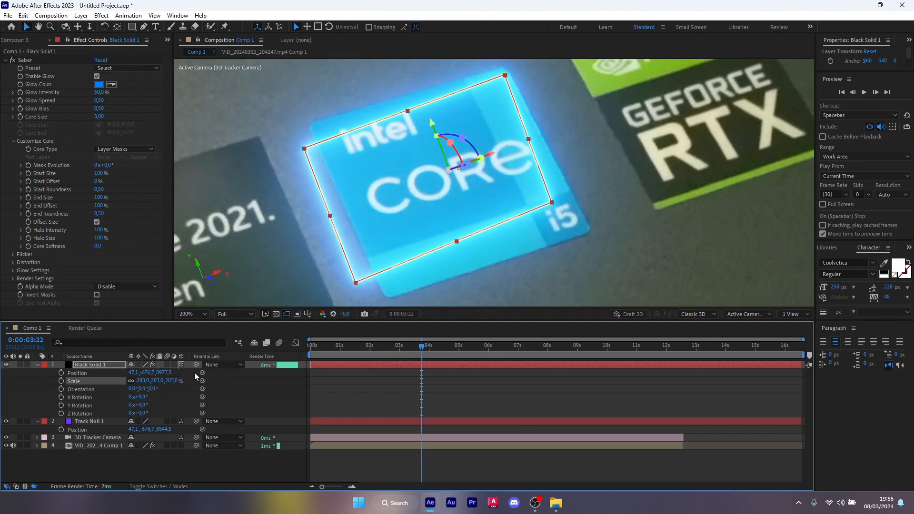
mouse_move(144, 391)
left_mouse_down()
mouse_move(154, 390)
mouse_move(126, 397)
mouse_move(163, 390)
mouse_move(154, 389)
left_mouse_up()
left_click(375, 381)
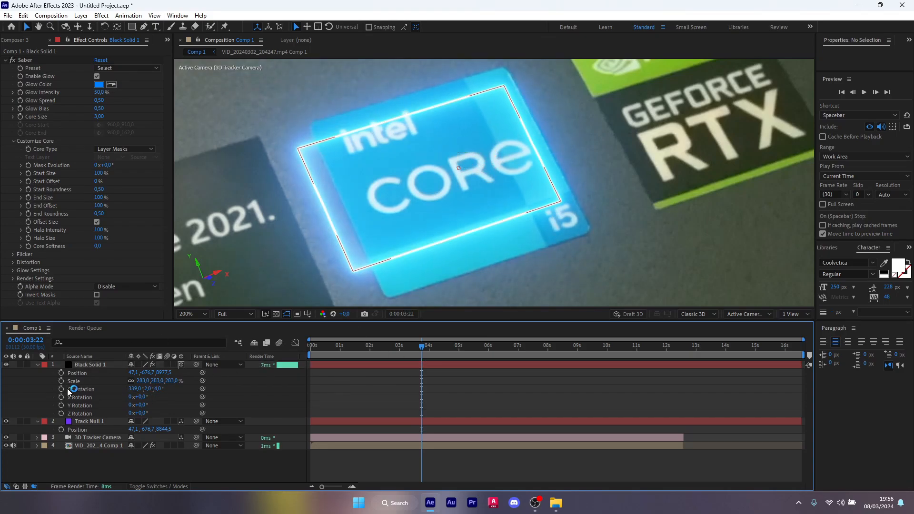
- Reshape Black Solid 1's mask by moving its four corners onto the corners of the Intel Core sticker
left_click(82, 365)
left_click_drag(297, 150, 308, 123)
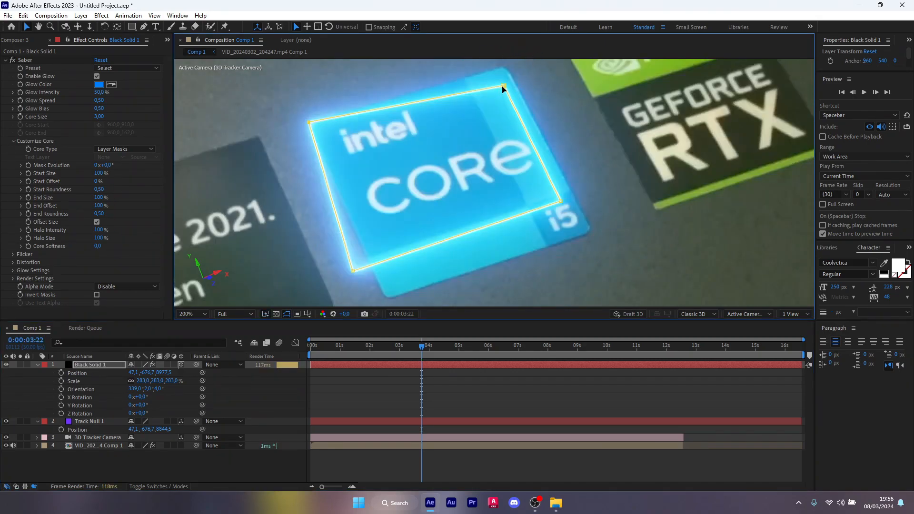
left_click_drag(503, 88, 502, 65)
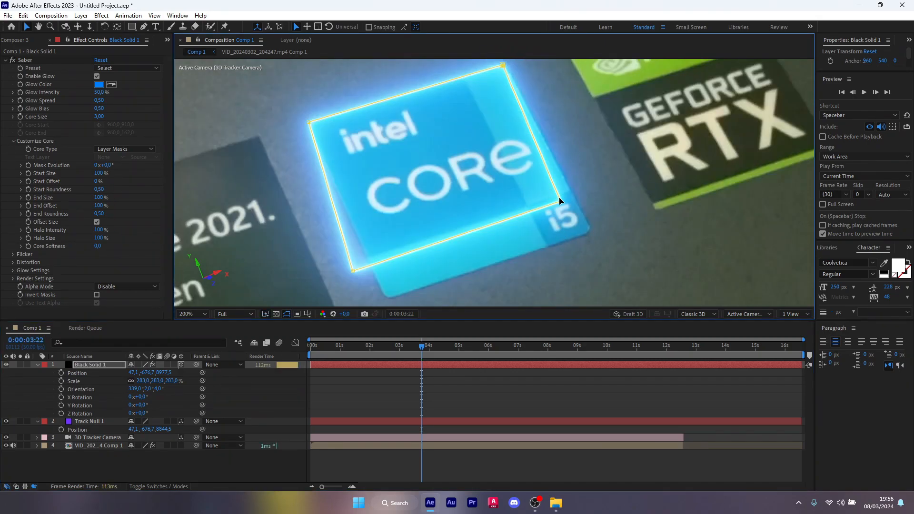
left_click_drag(559, 201, 587, 232)
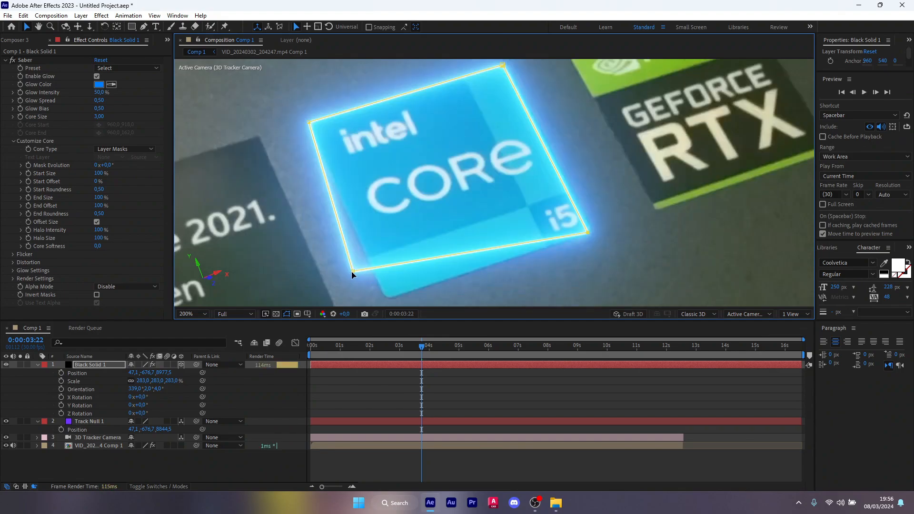
left_click_drag(353, 273, 381, 297)
left_click(411, 405)
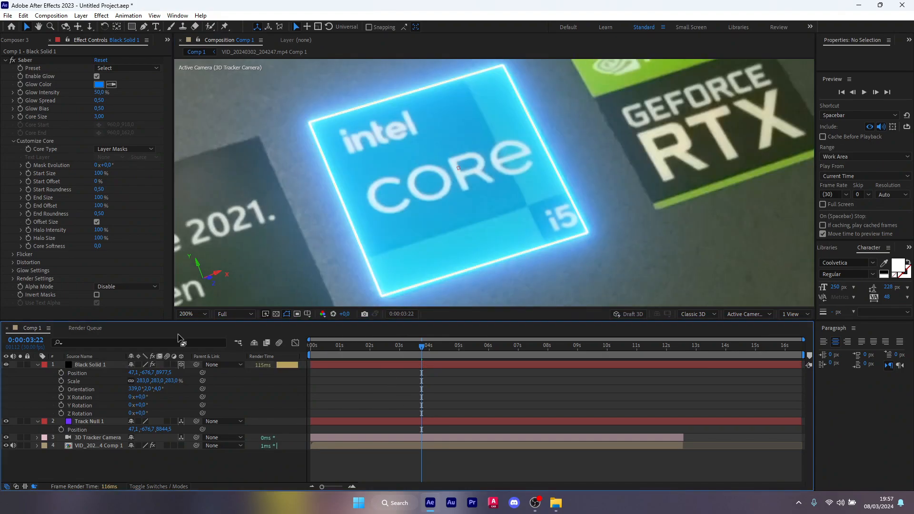
- Fit the whole frame in view, return to 0:00:00:00 and set the composition's preview resolution to Third
left_click(198, 315)
left_click(200, 323)
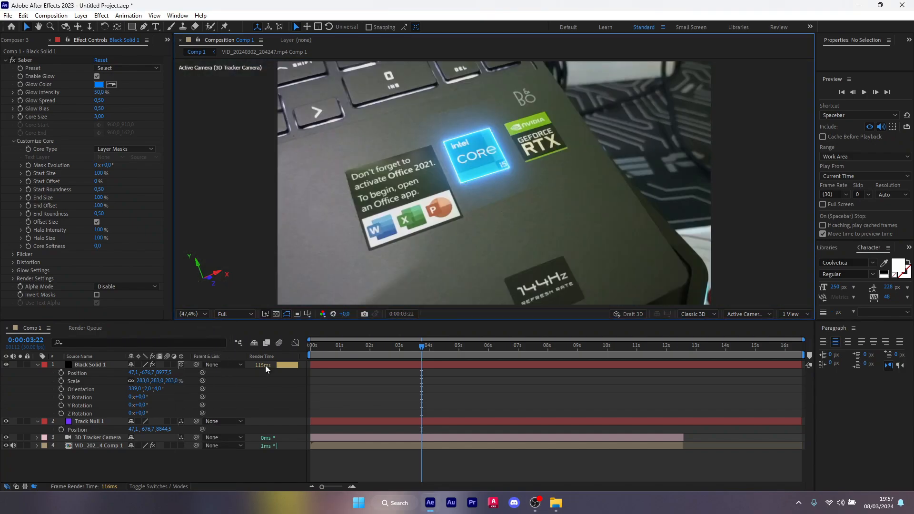
left_click(351, 346)
left_click_drag(351, 347, 308, 358)
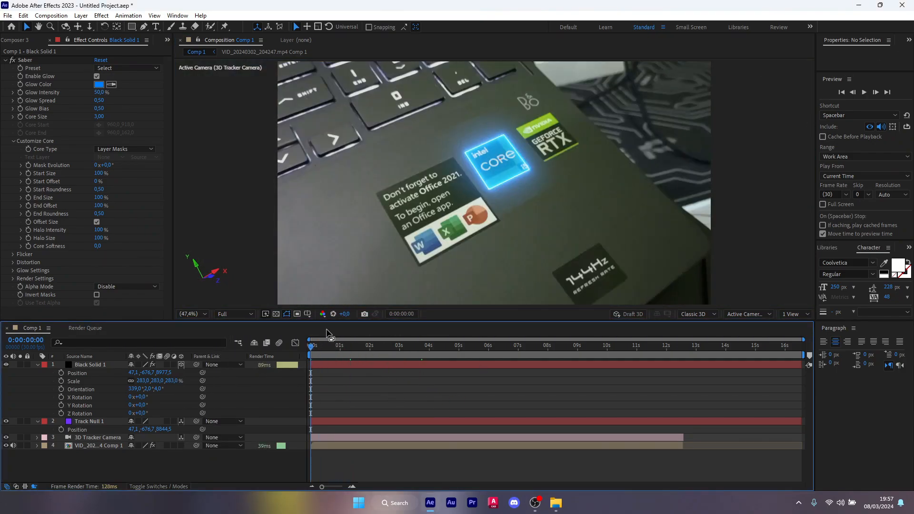
left_click(231, 315)
left_click(231, 357)
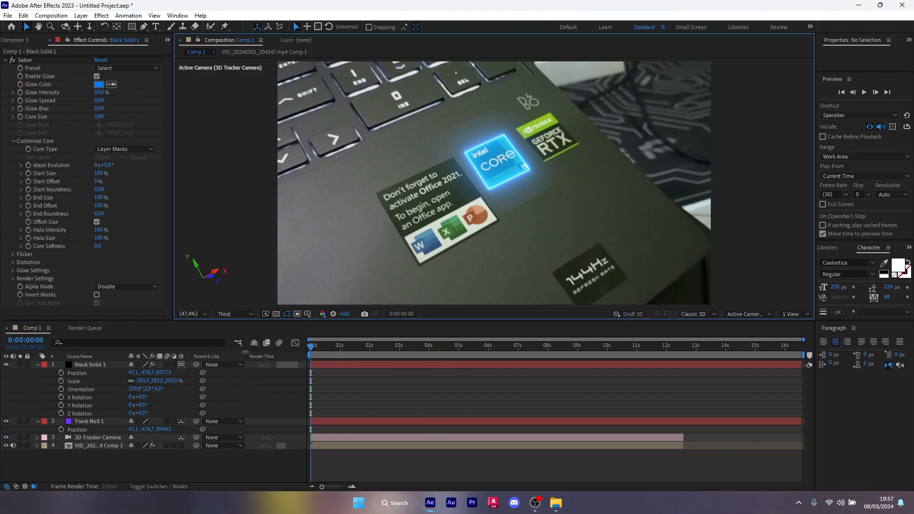
- Enable Cache Before Playback and preview the tracked Saber glow from the start of the composition
key("space")
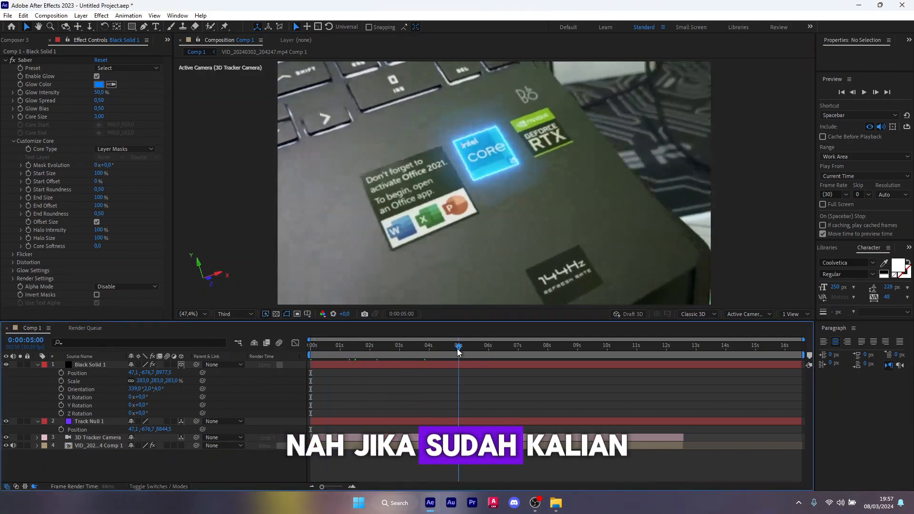
key("space")
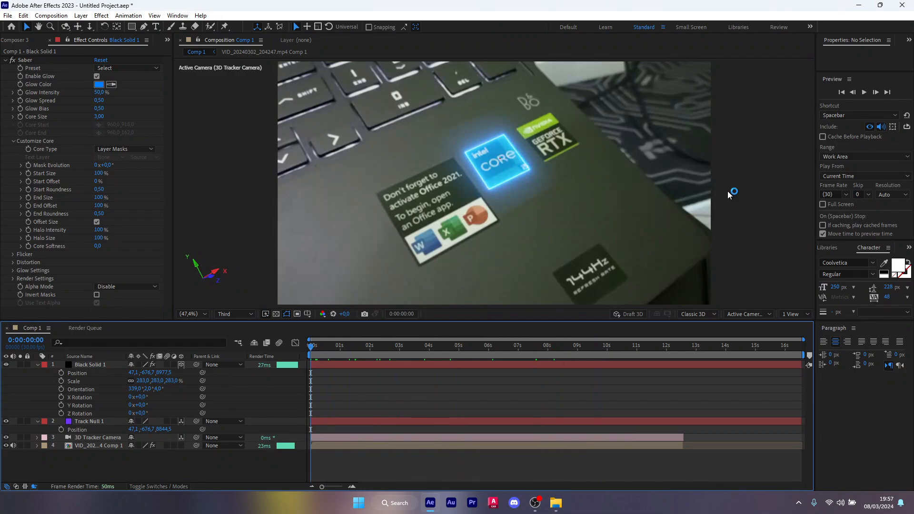
left_click(833, 139)
key("space")
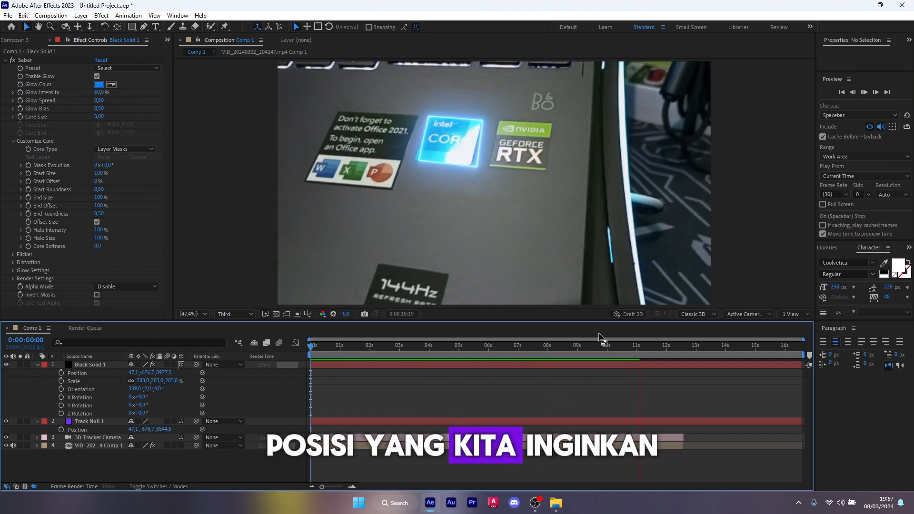
- Scrub through the composition at 100% magnification to check the glow's alignment with the Intel Core sticker, finishing with the whole frame in view
left_click_drag(595, 347, 657, 362)
left_click_drag(512, 343, 593, 362)
left_click(419, 138)
key("slash")
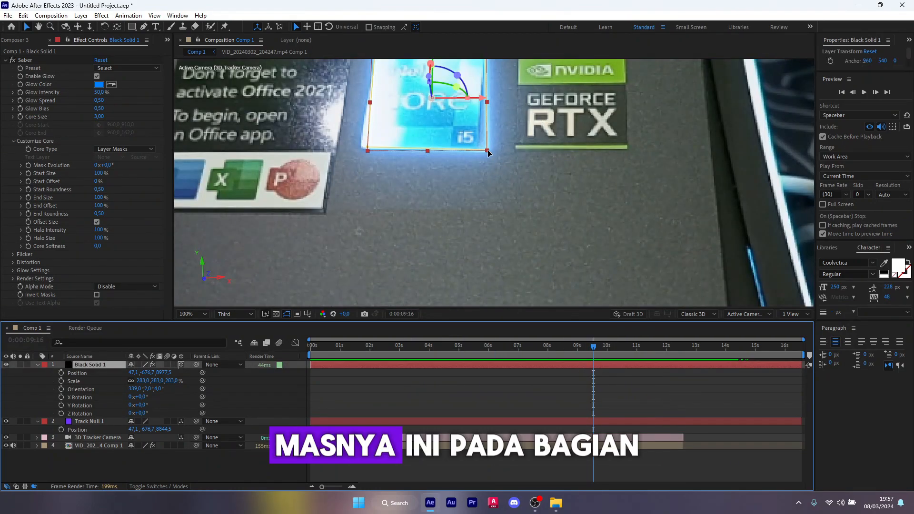
left_click_drag(581, 349, 483, 352)
key("space")
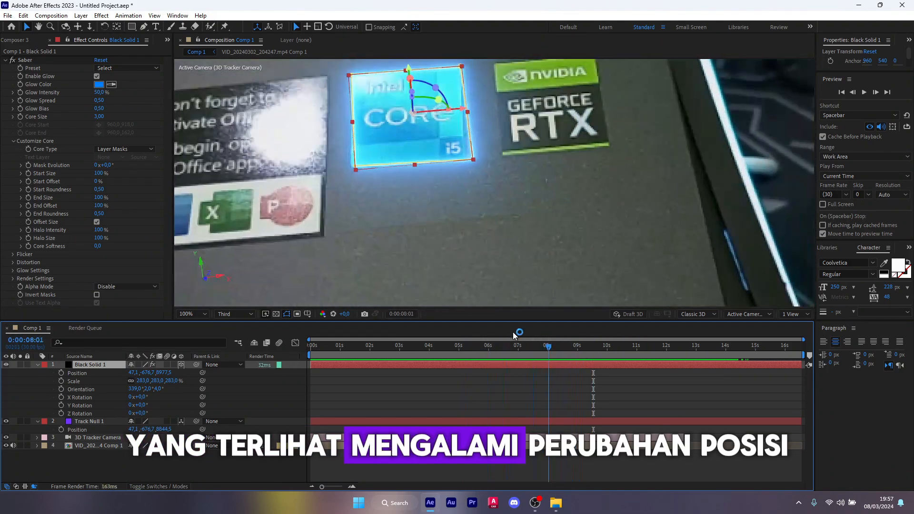
left_click(478, 389)
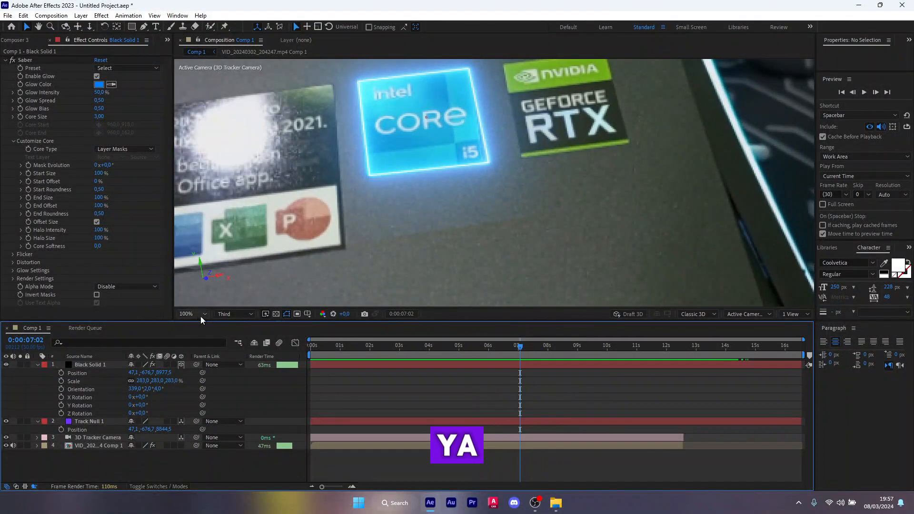
left_click(201, 316)
left_click(190, 323)
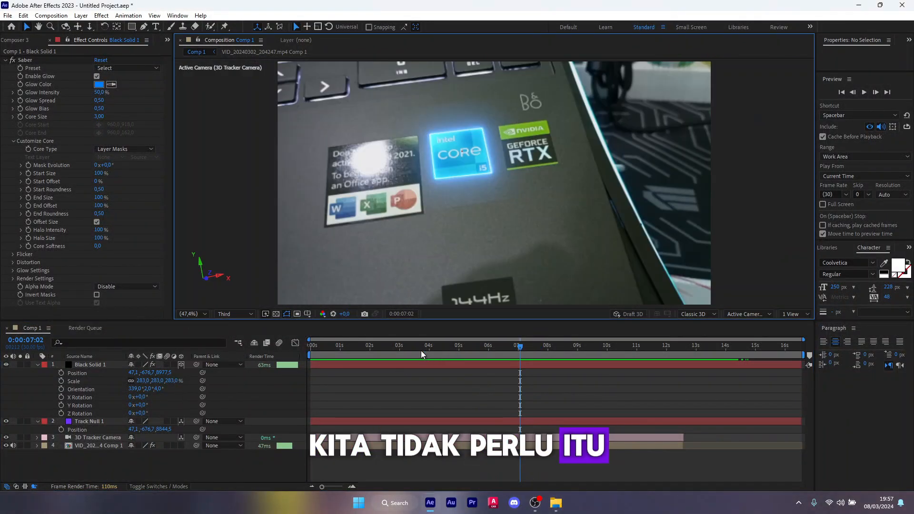
- Set Saber's Start Size to 0% on Black Solid 1 and start keyframing Mask Evolution at 0:00:00:00
left_click(383, 345)
left_click(104, 364)
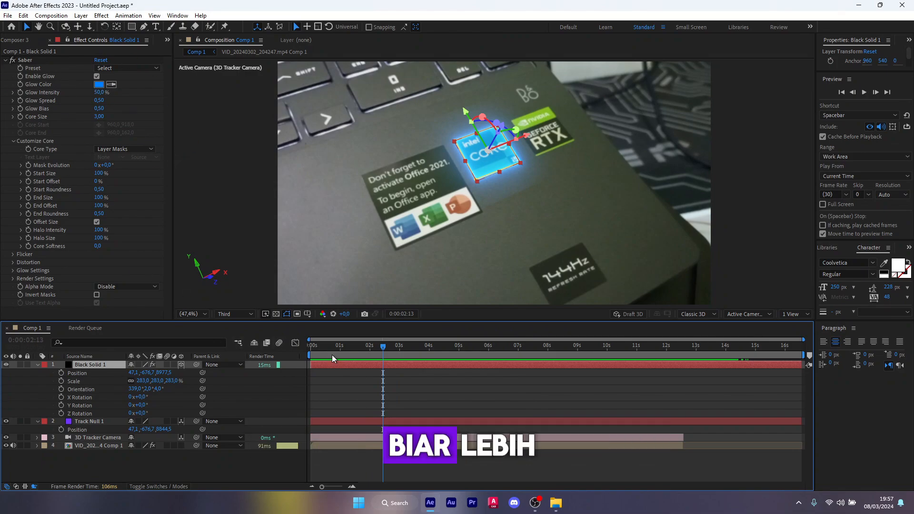
left_click_drag(325, 347, 307, 347)
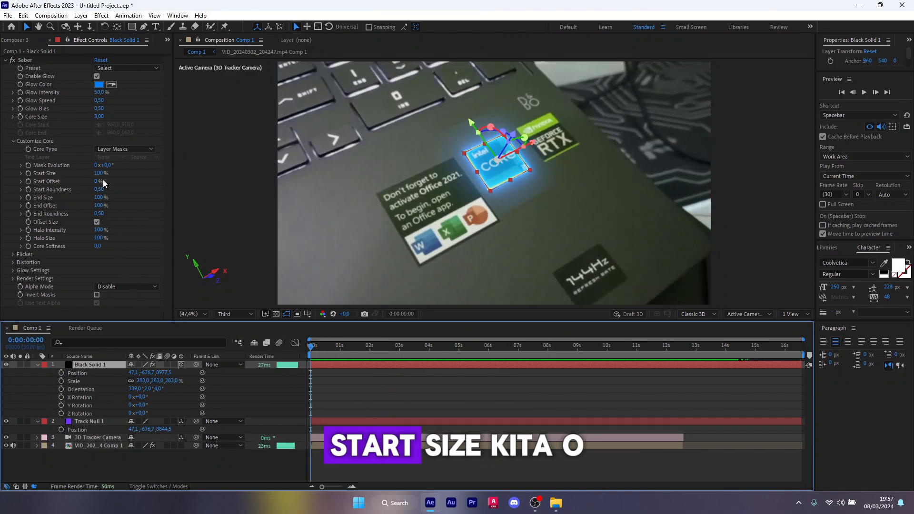
left_click_drag(100, 173, 24, 167)
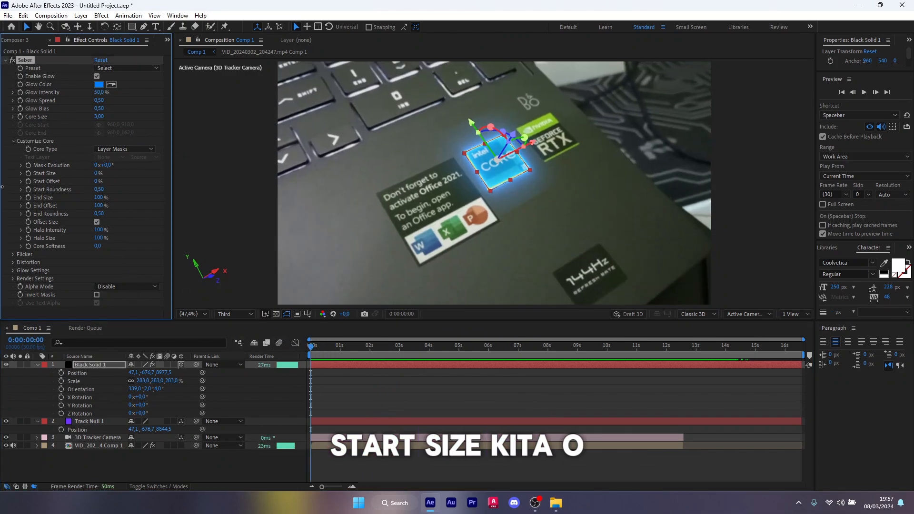
left_click(28, 165)
key("u")
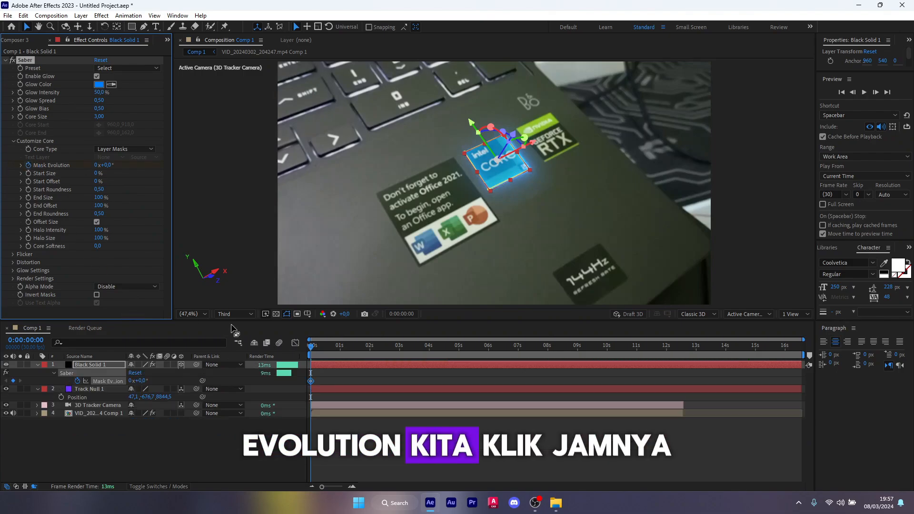
- Keyframe Mask Evolution at 4 revolutions at 0:00:12:12 and return to the start of the composition
left_click_drag(322, 350, 678, 352)
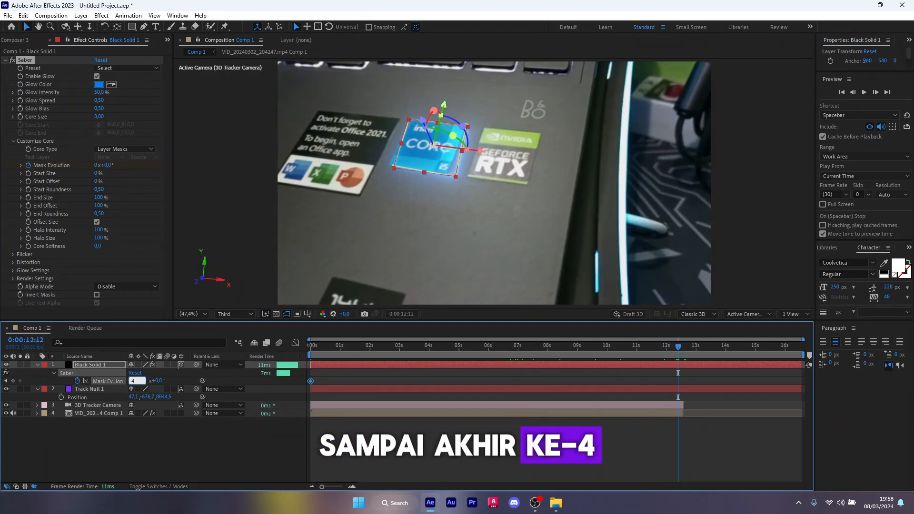
left_click(441, 443)
left_click_drag(341, 350, 259, 393)
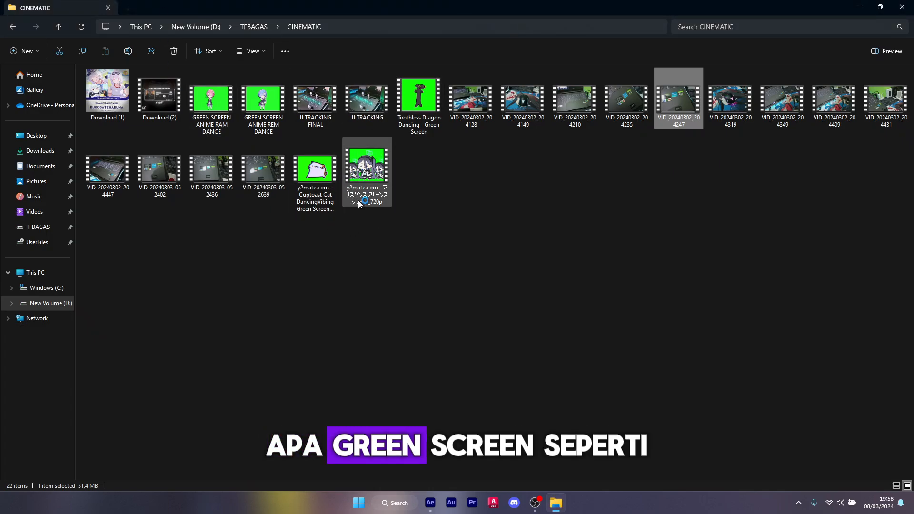
- Import the y2mate.com アリスダンスグリーンスクリーン_720p green-screen clip from the CINEMATIC folder as the top layer of Comp 1
left_click_drag(367, 169, 431, 509)
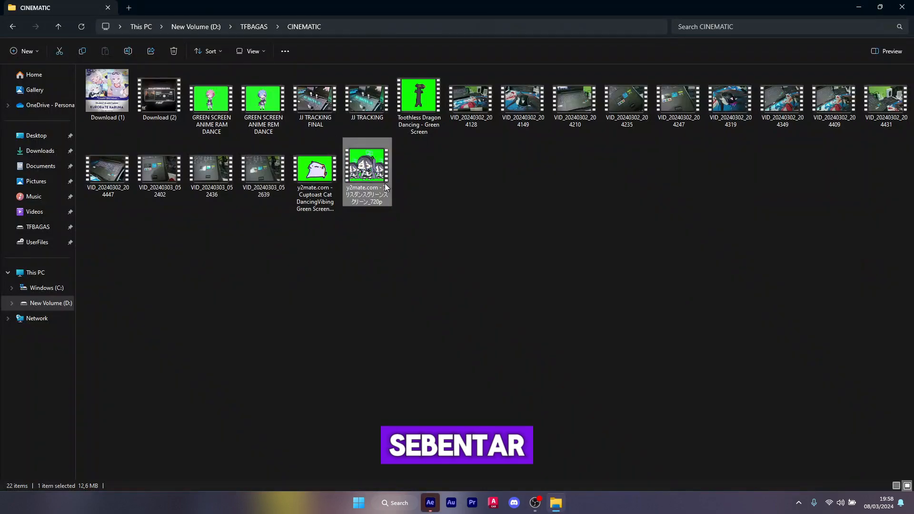
left_click_drag(384, 184, 413, 408)
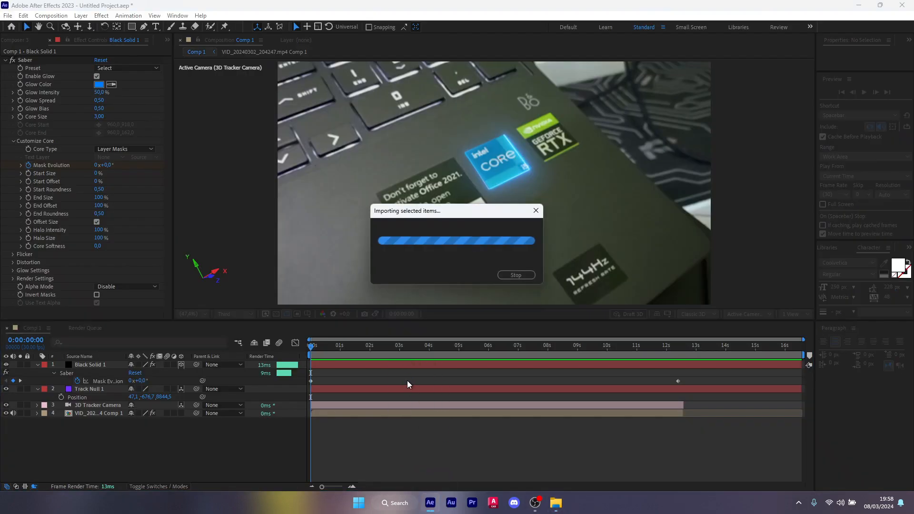
left_click(206, 426)
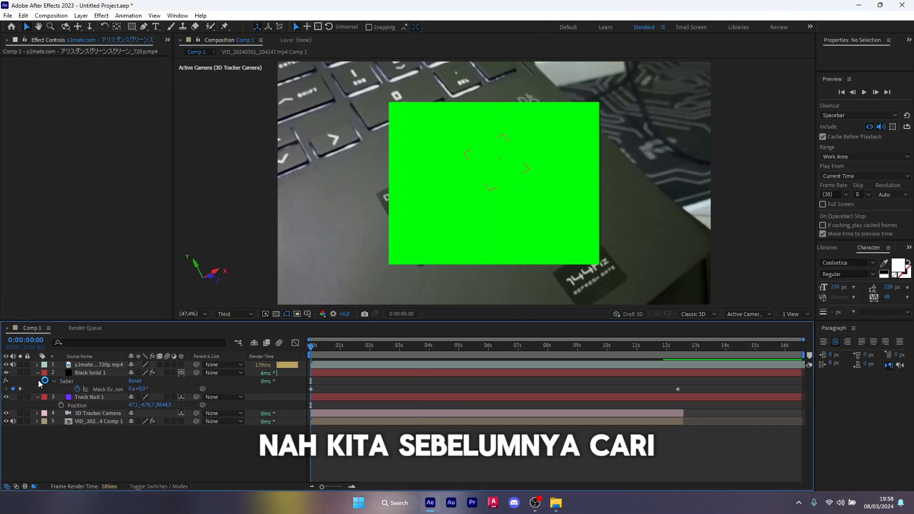
- Hide the green-screen clip and create a null from a 3D Camera Tracker point on the Office sticker
left_click(6, 364)
left_click(101, 413)
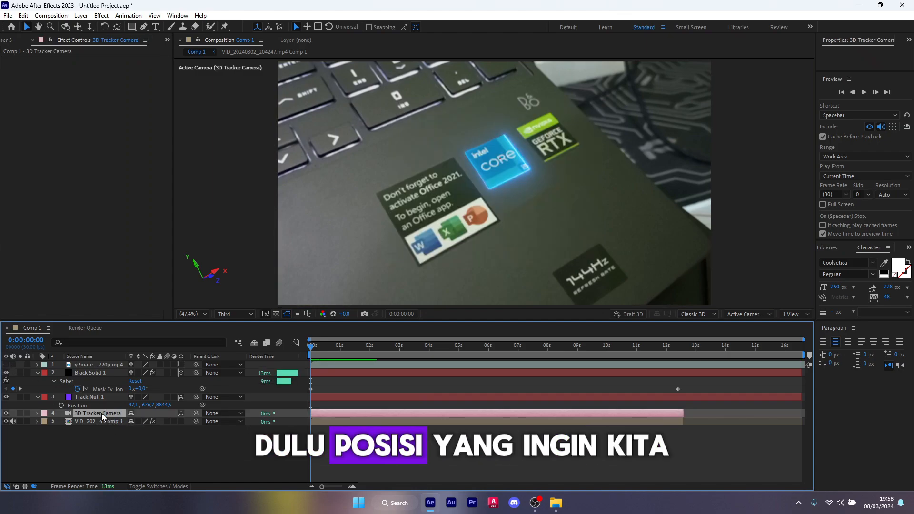
left_click(98, 421)
left_click(55, 61)
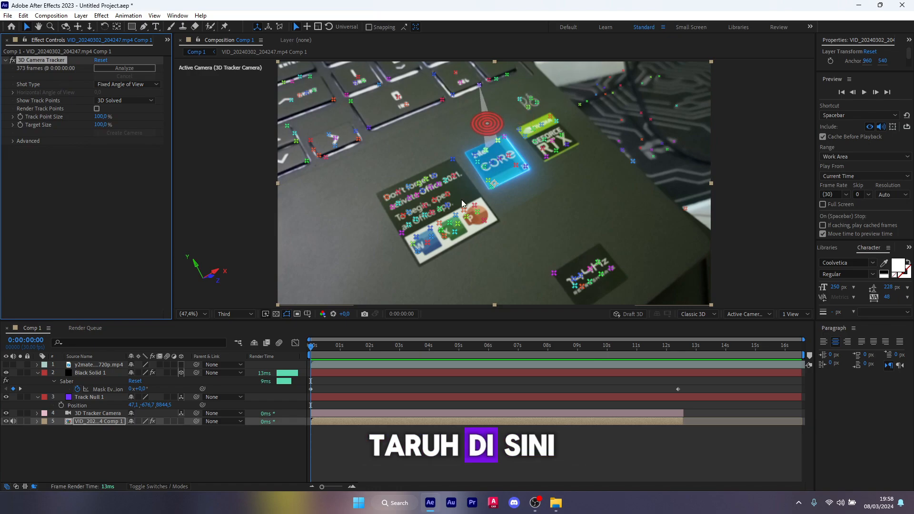
right_click(426, 182)
left_click(457, 206)
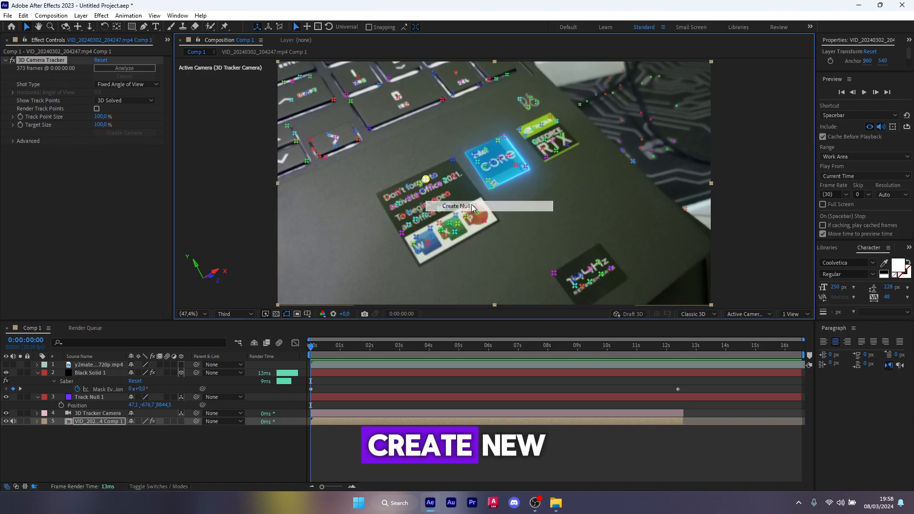
- Make the green-screen clip a visible 3D layer above the new null and move to 0:00:02:07
left_click(93, 372)
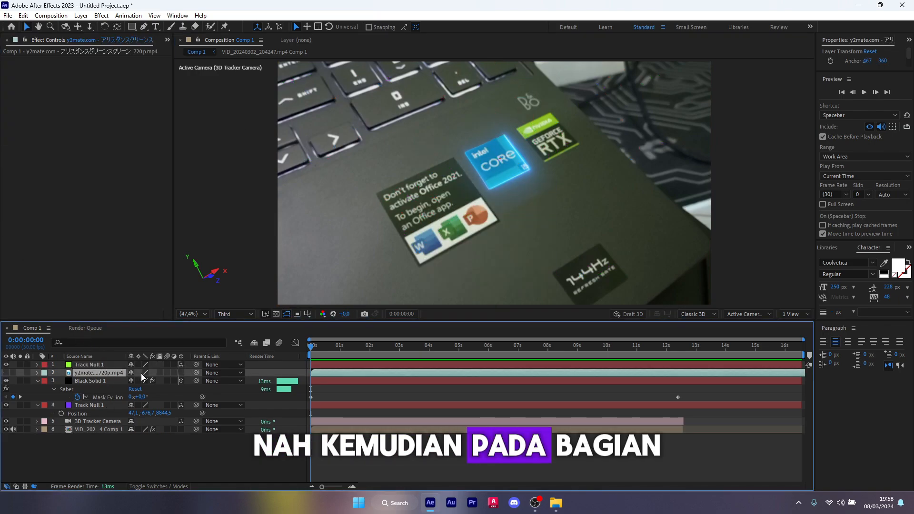
left_click(180, 372)
left_click(7, 373)
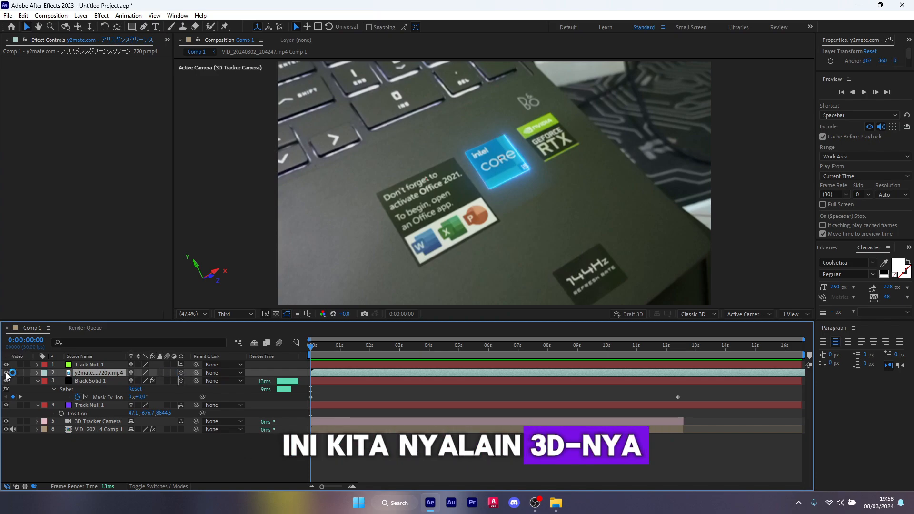
left_click_drag(107, 372, 103, 364)
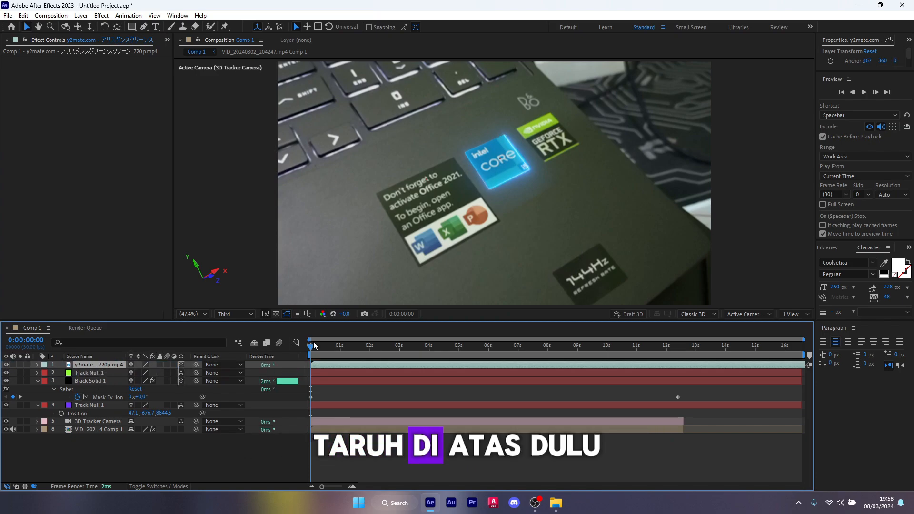
left_click(326, 347)
left_click_drag(325, 346, 377, 347)
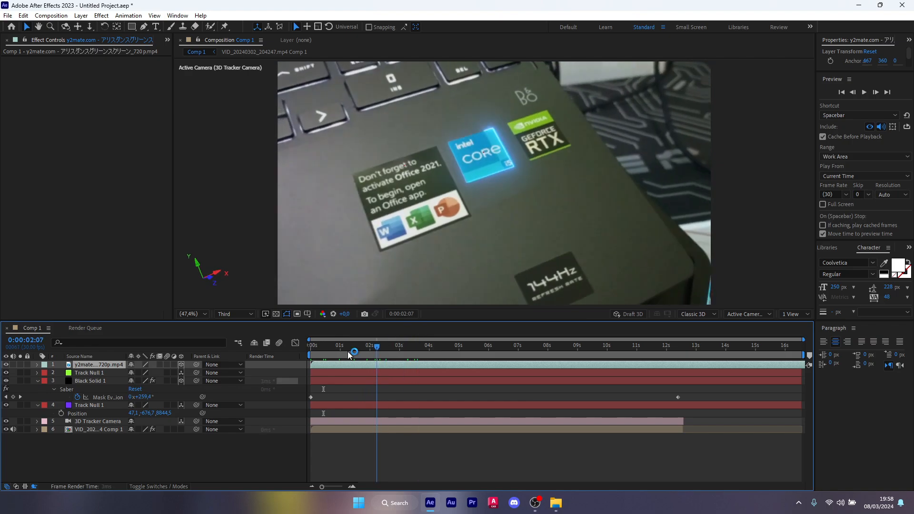
- Copy the new Track Null 1's position and paste it onto the green-screen clip
left_click(109, 374)
key("p")
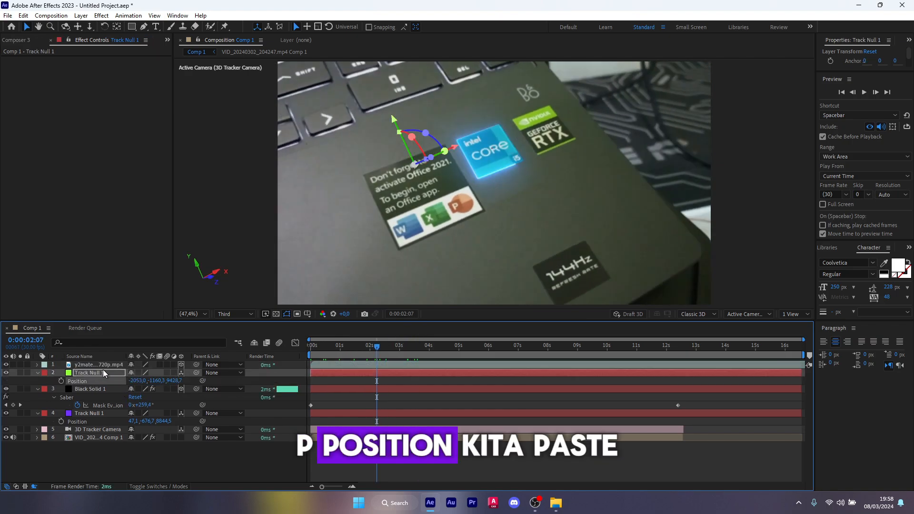
left_click(104, 364)
key("ctrl+v")
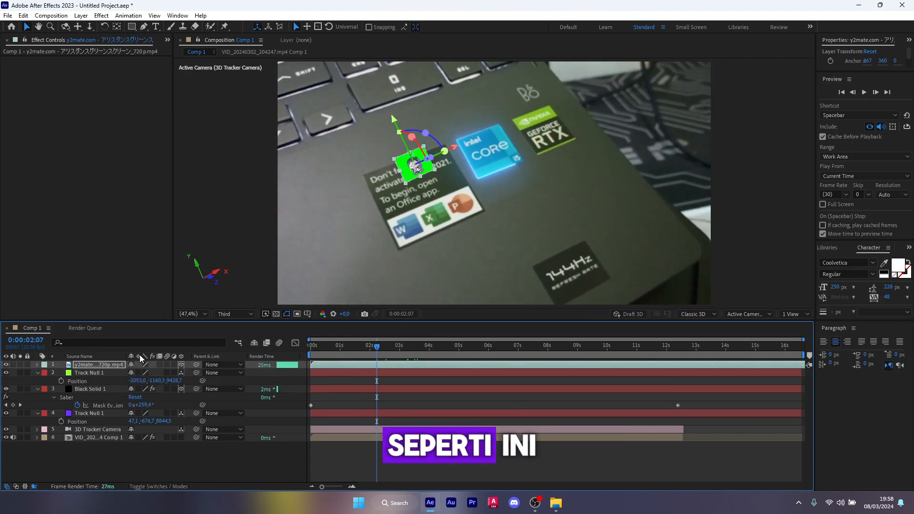
- Apply Keylight (1.2) to the clip and key out its green background
key("ctrl+space")
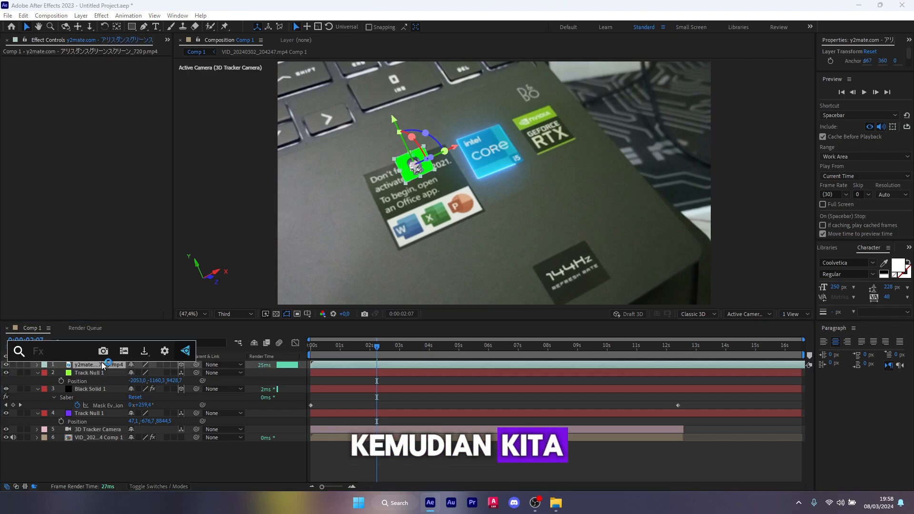
type("key")
left_click(103, 376)
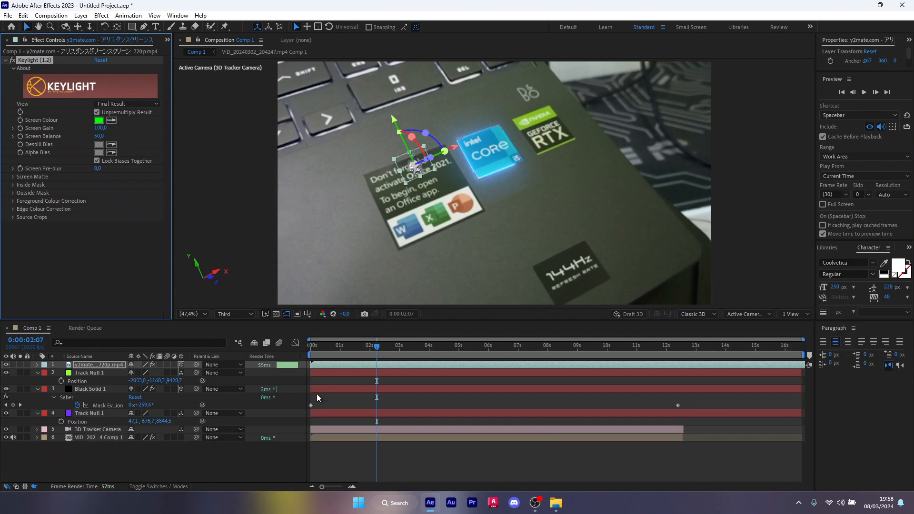
- Show the clip's position, scale and rotation properties and set the preview resolution to Full for a close view of the character
key("p")
key("shift+r")
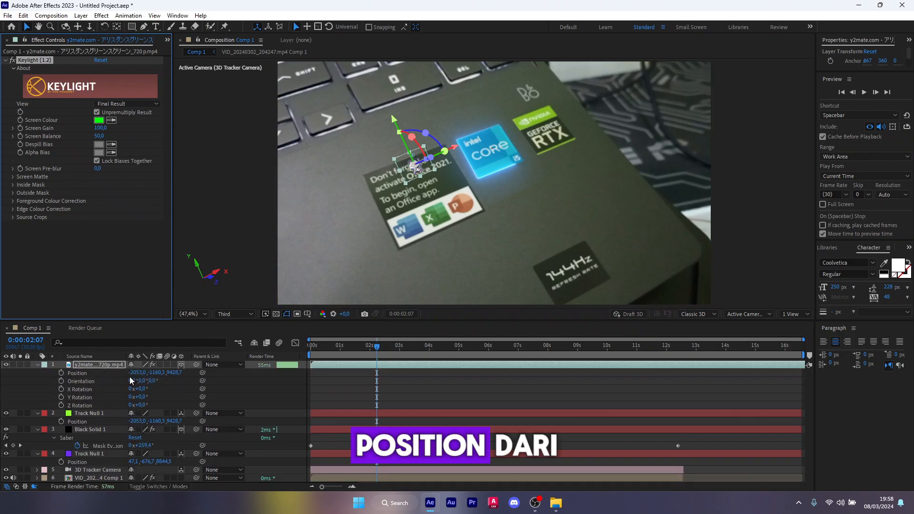
key("shift+s")
scroll(423, 173, "up", 3)
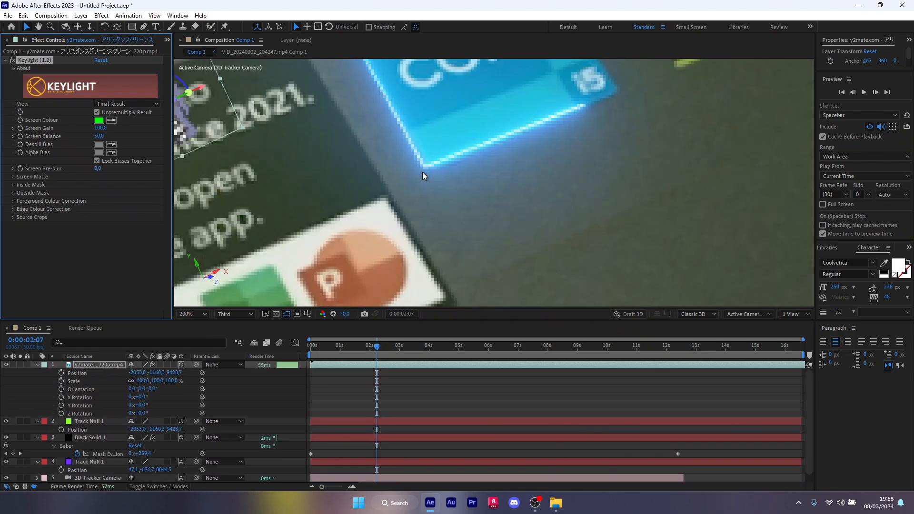
scroll(423, 176, "down", 1)
left_click(42, 27)
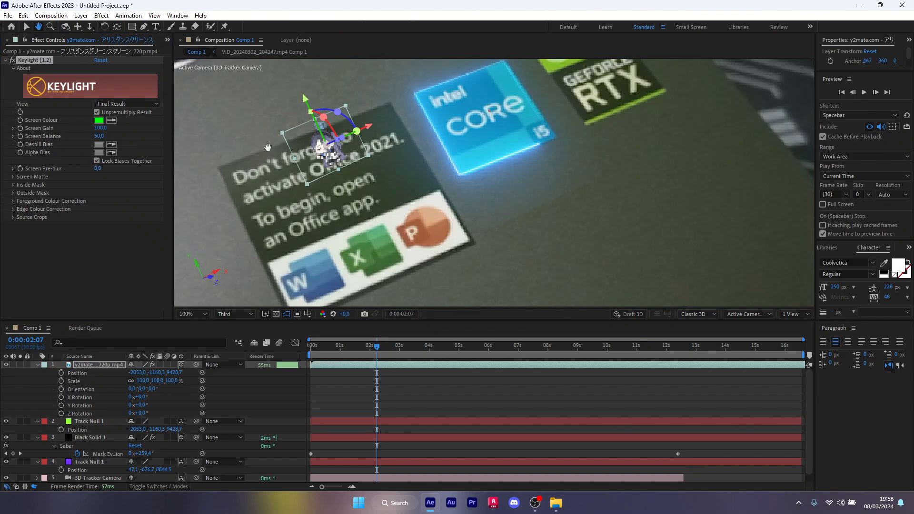
scroll(361, 153, "up", 2)
left_click(233, 314)
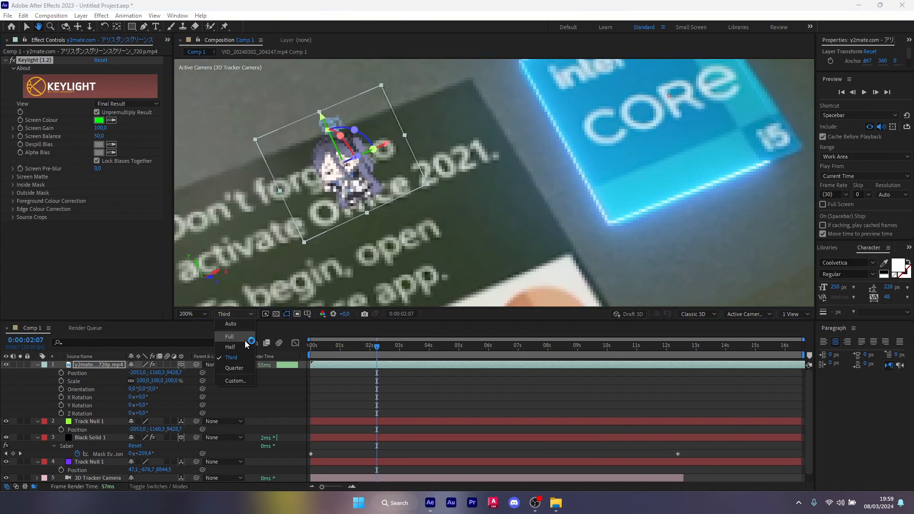
left_click(233, 333)
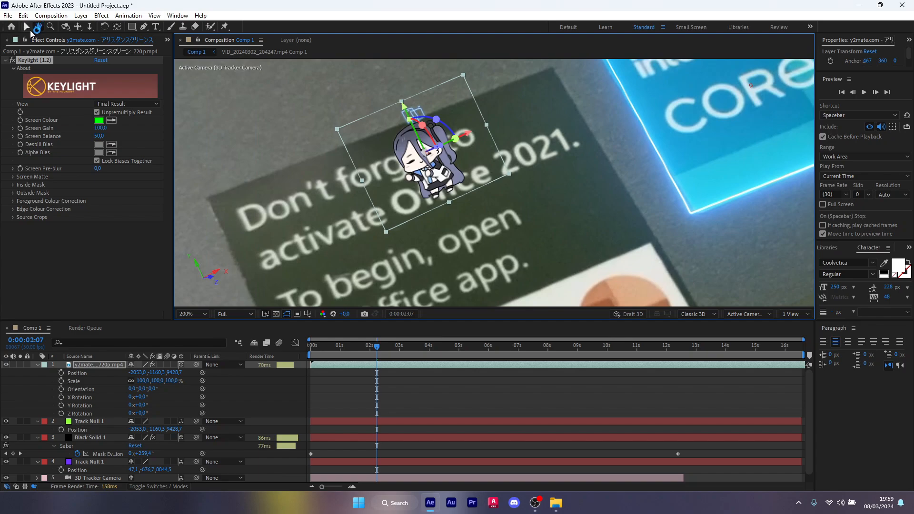
- Set the clip's orientation to 45°, 1°, 0° and its scale to 280%, ending with the whole frame in view
left_click(27, 27)
left_click(144, 389)
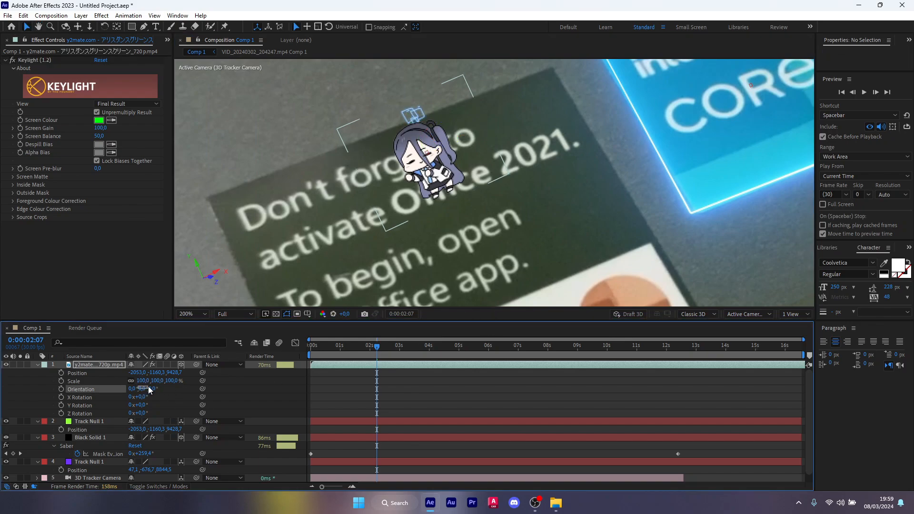
left_click_drag(144, 388, 257, 375)
left_click(205, 314)
left_click(196, 330)
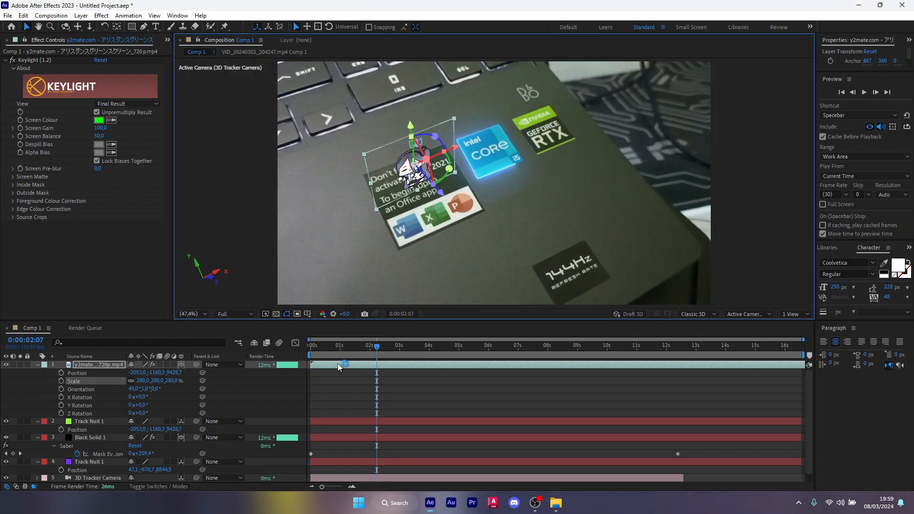
- Shift the green-screen clip slightly earlier so the character shows from the first frame, and scrub to 0:00:02:00 to check it
left_click(439, 361)
mouse_move(310, 351)
left_mouse_down()
mouse_move(363, 346)
mouse_move(318, 366)
left_mouse_up()
left_click_drag(315, 348, 369, 347)
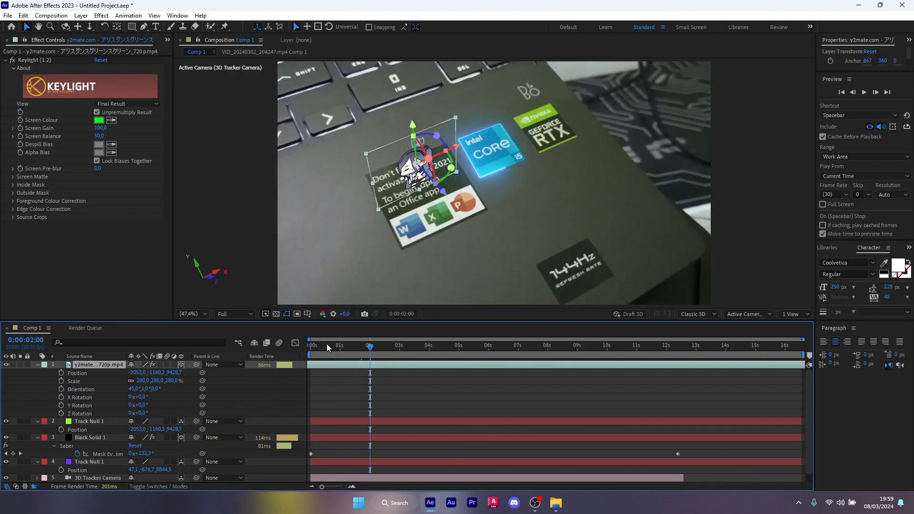
- Set the preview resolution to Third, play the composition from the start and move to 0:00:02:10
left_click(235, 314)
left_click(236, 360)
key("Home")
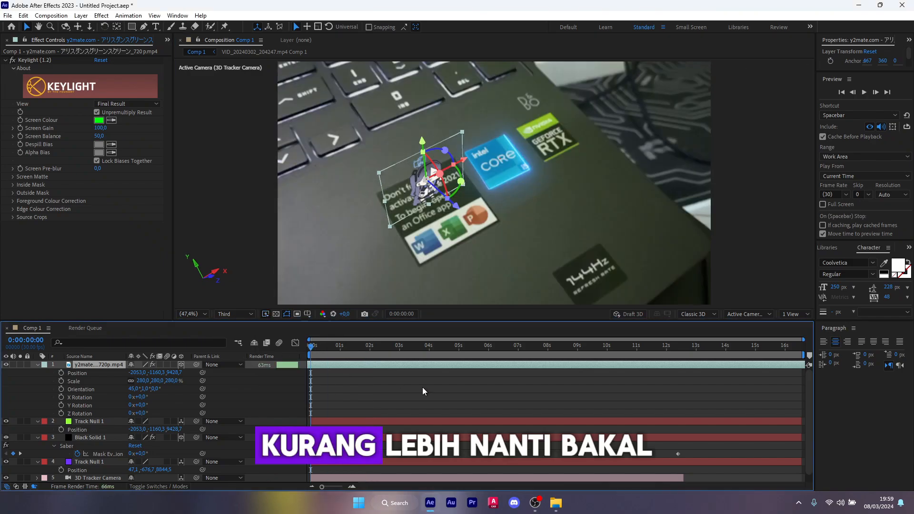
left_click(423, 387)
key("space")
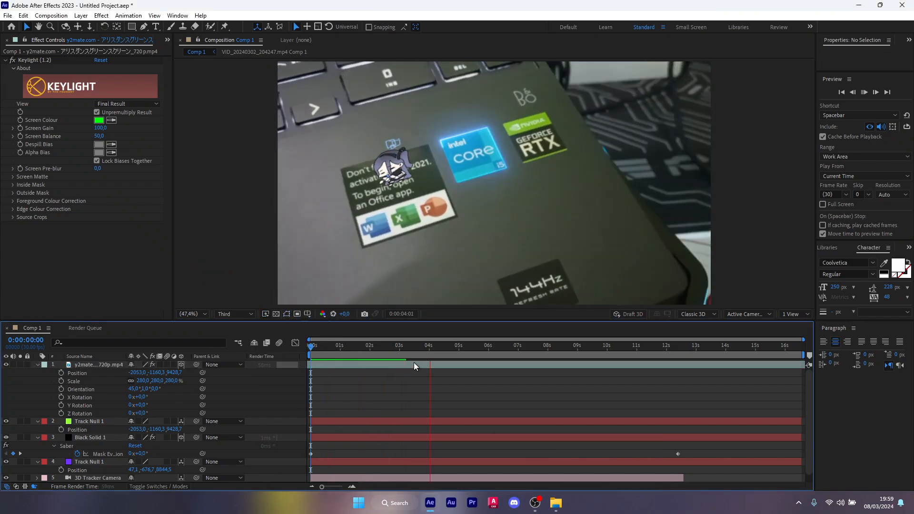
left_click_drag(413, 351, 379, 353)
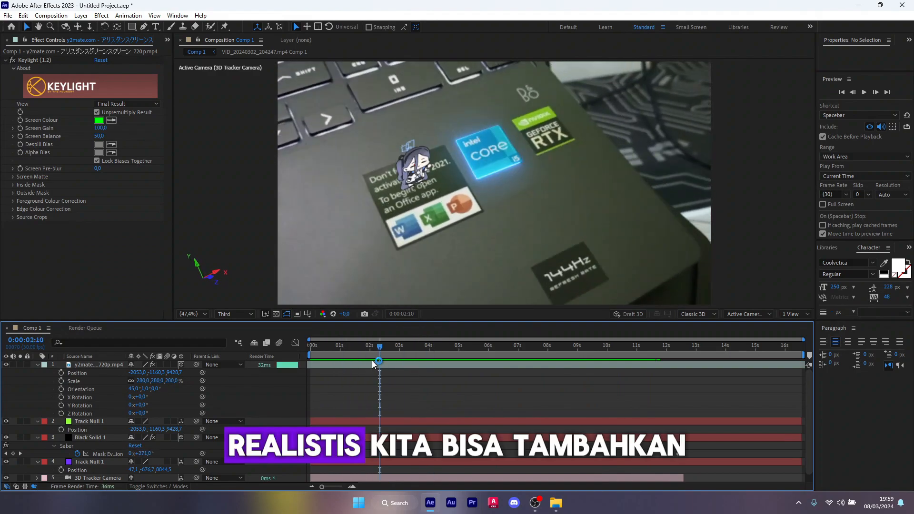
- Apply the Drop Shadow effect to the keyed green-screen character clip
left_click(372, 366)
key("ctrl+space")
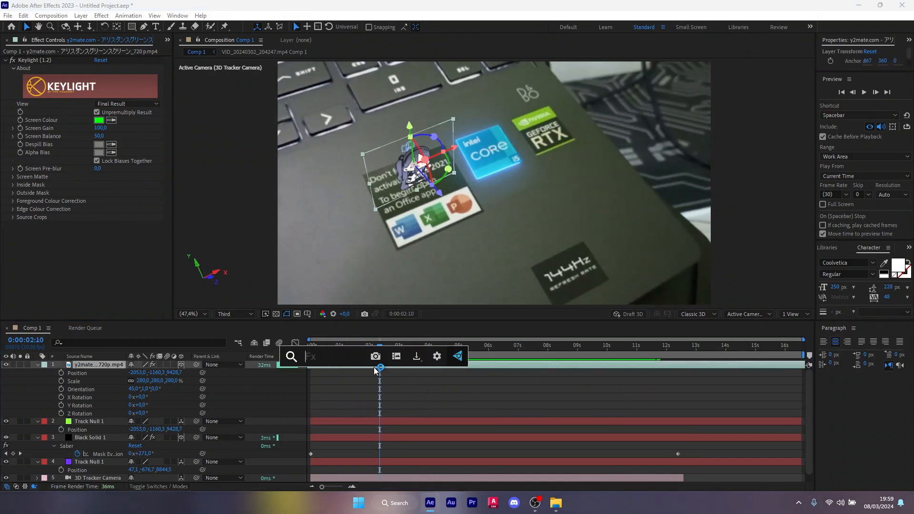
type("drop")
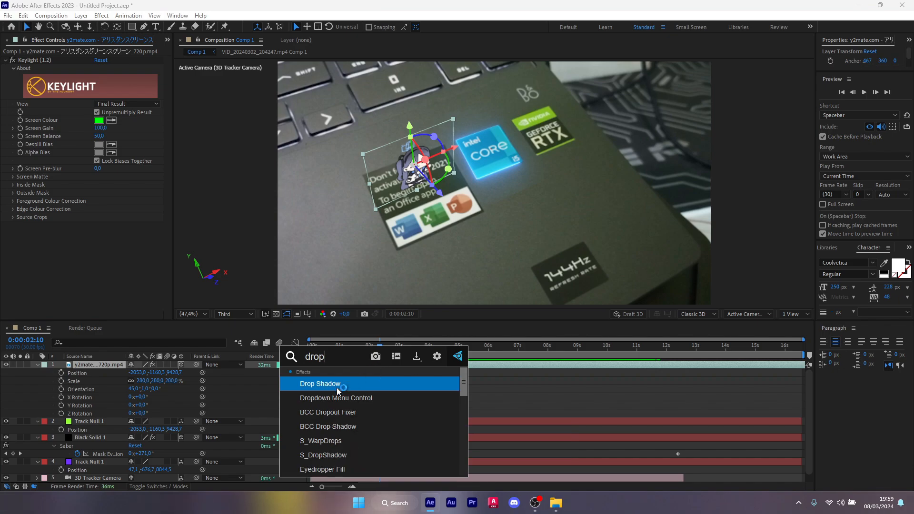
key("Return")
left_click_drag(98, 241, 396, 411)
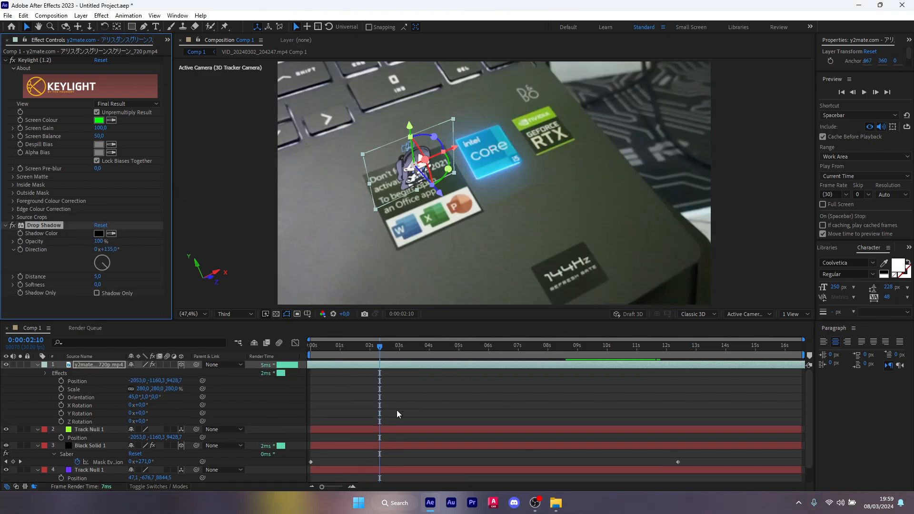
left_click(396, 411)
- Browse the CC effects and apply CC Slant to the green-screen character clip
left_click(87, 364)
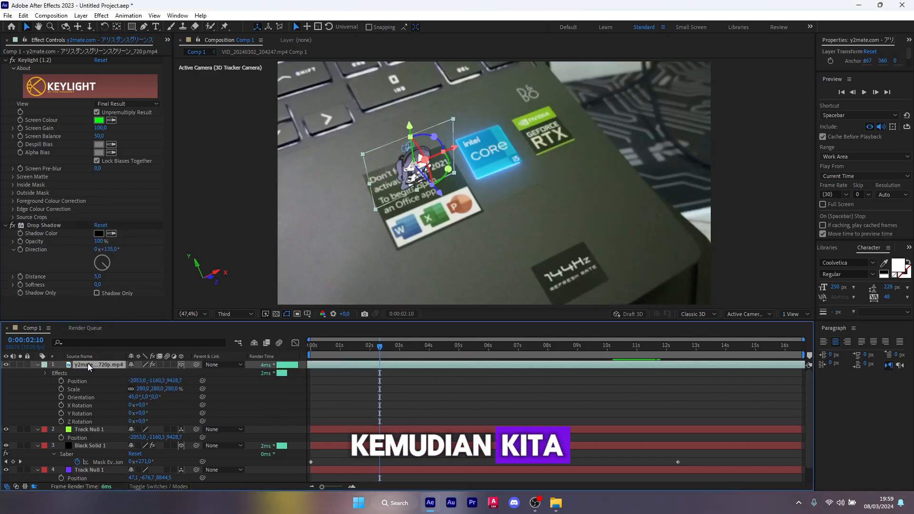
key("ctrl+space")
type("cc")
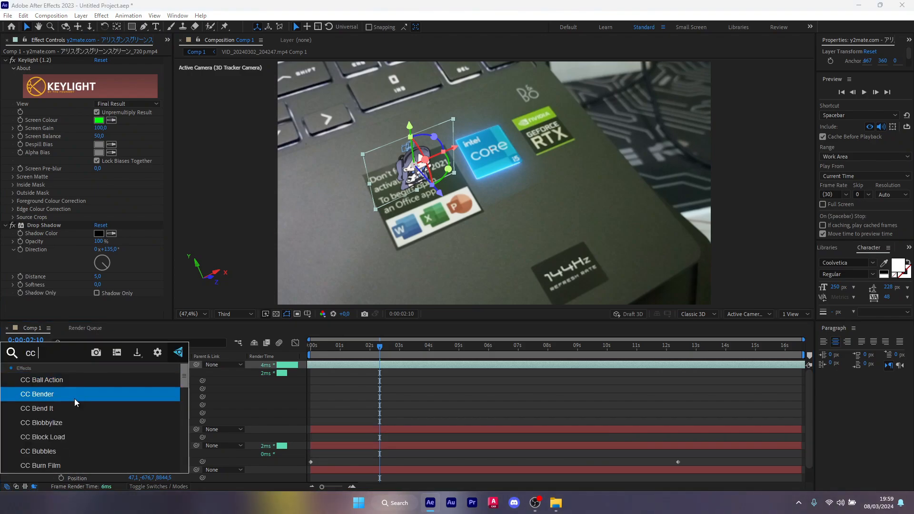
scroll(74, 399, "down", 4)
scroll(73, 398, "down", 2)
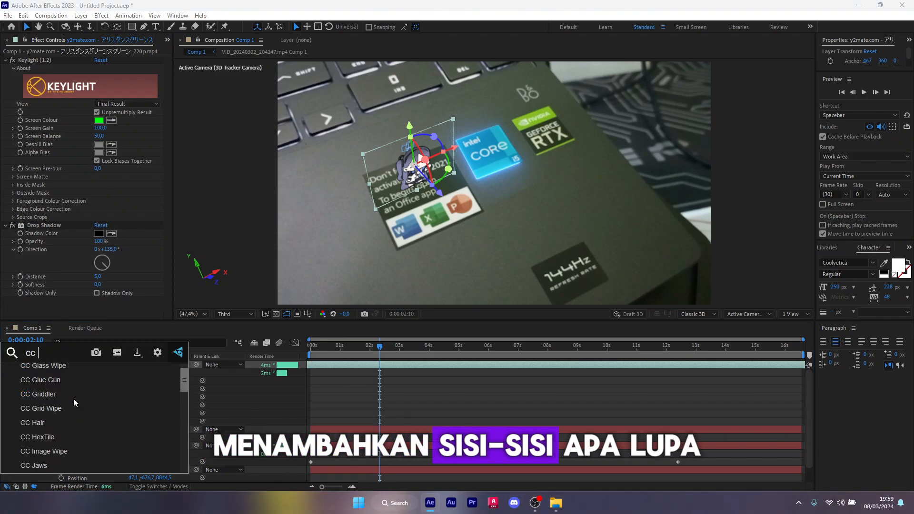
scroll(74, 398, "down", 2)
scroll(73, 402, "down", 4)
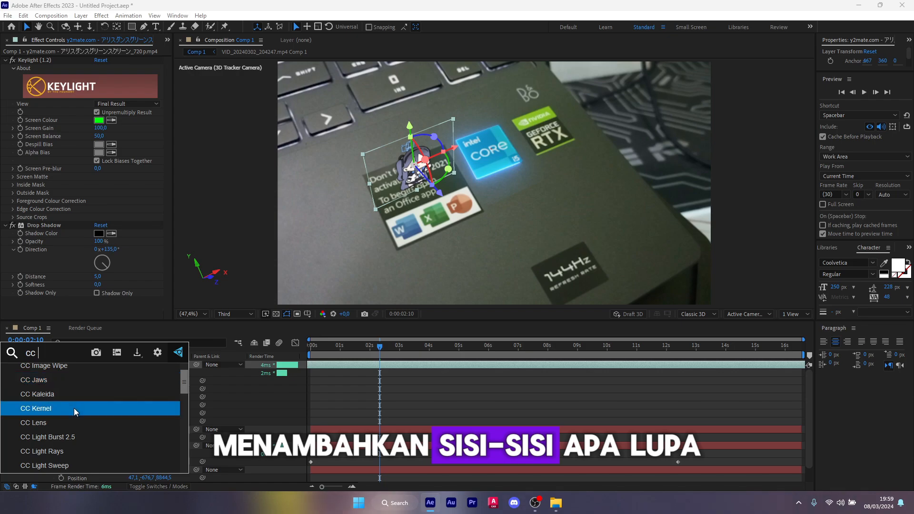
scroll(75, 412, "down", 5)
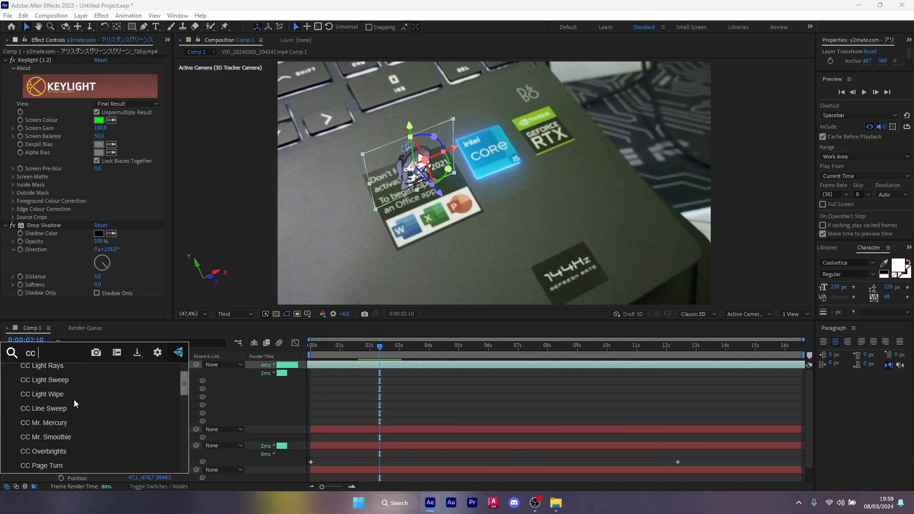
scroll(76, 413, "down", 4)
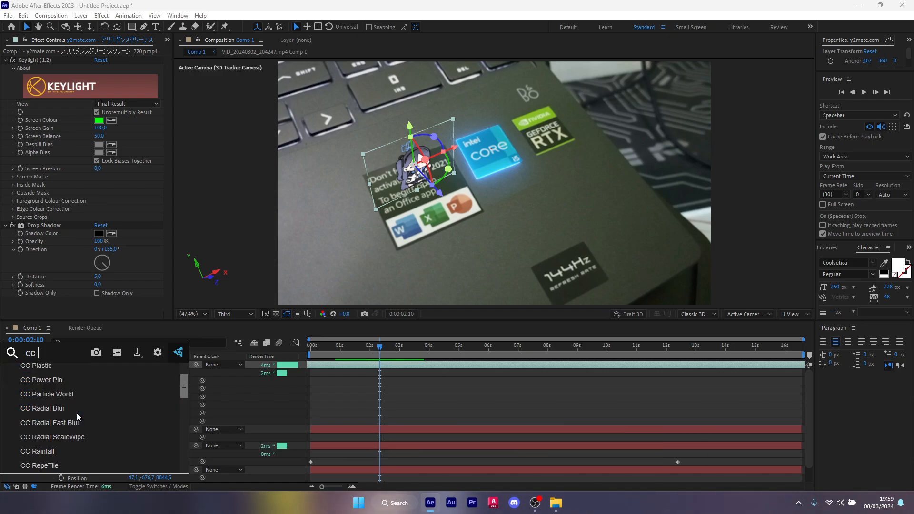
scroll(76, 406, "down", 4)
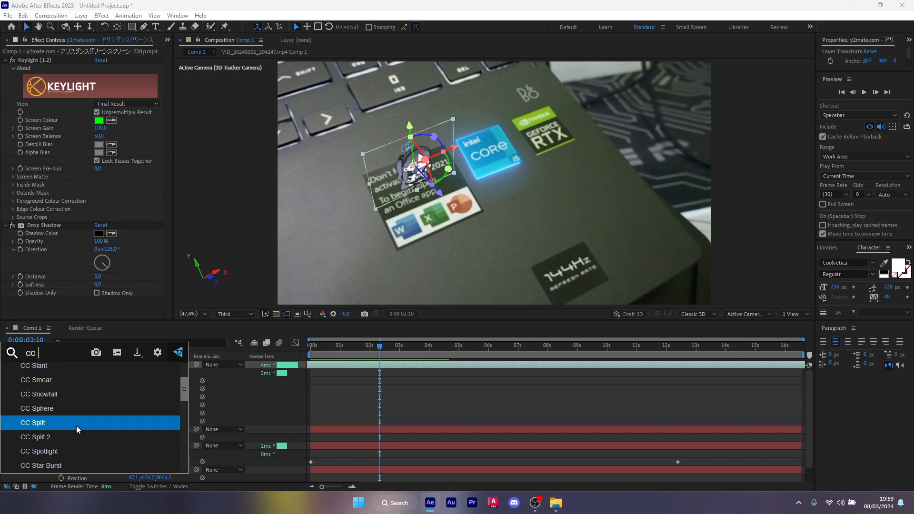
scroll(77, 424, "down", 5)
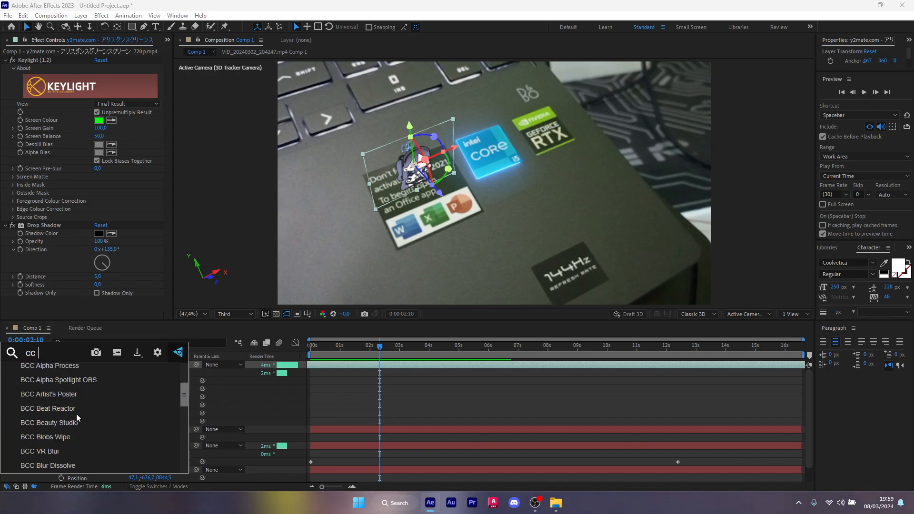
scroll(76, 414, "down", 3)
scroll(76, 412, "up", 6)
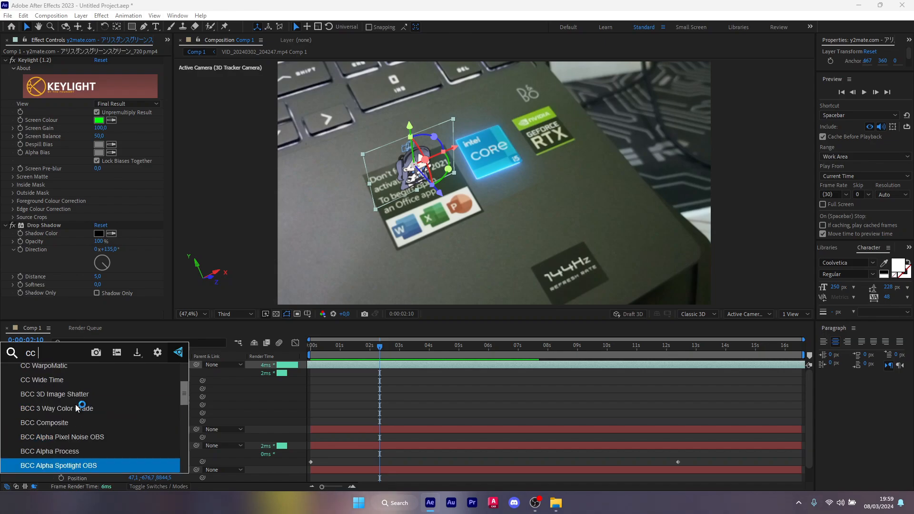
scroll(76, 405, "up", 5)
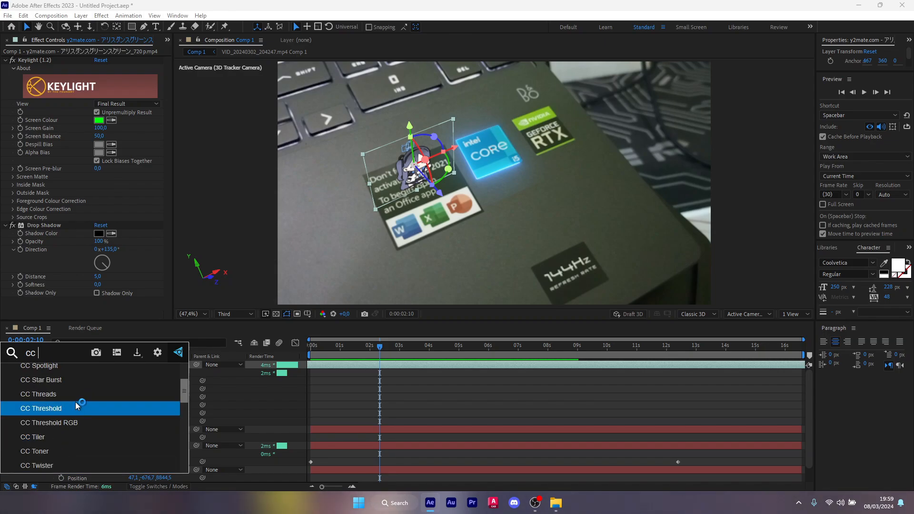
scroll(75, 405, "up", 6)
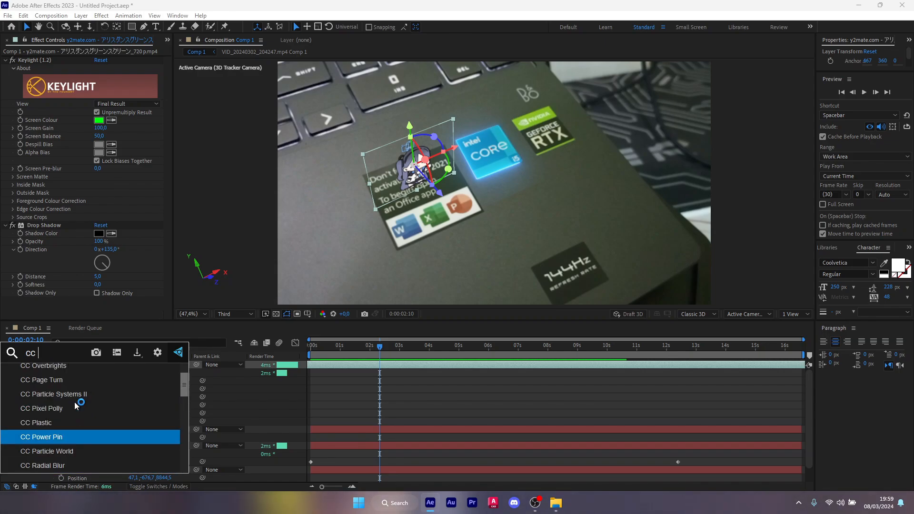
scroll(74, 402, "up", 3)
left_click(73, 399)
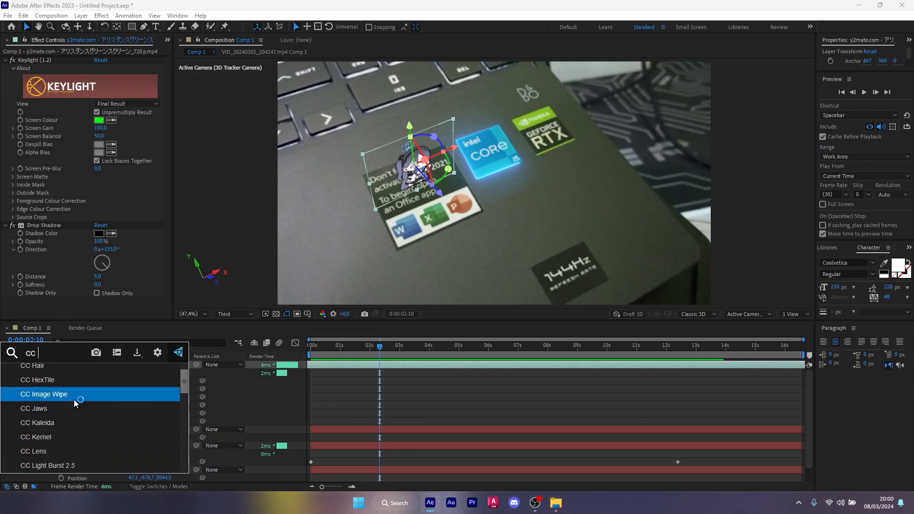
scroll(73, 401, "up", 4)
scroll(74, 402, "up", 3)
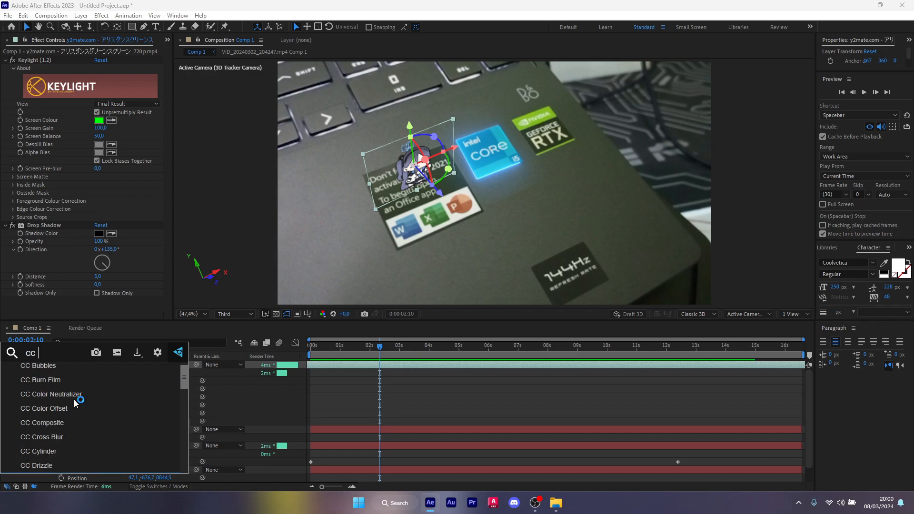
left_click(73, 399)
scroll(73, 395, "up", 1)
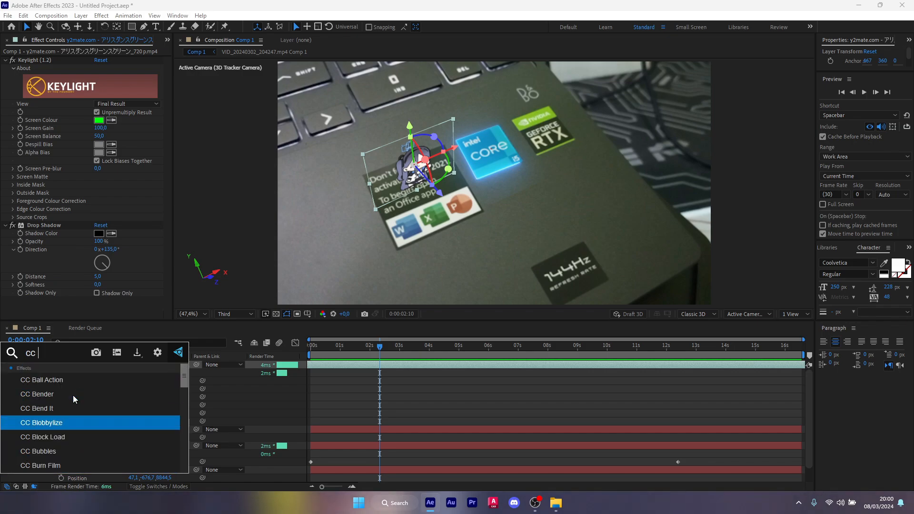
scroll(80, 403, "down", 1)
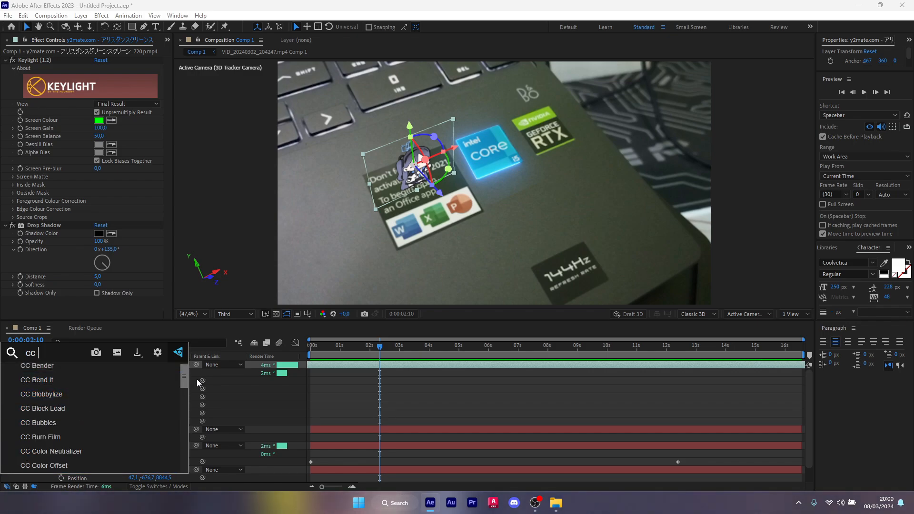
left_click_drag(181, 380, 187, 392)
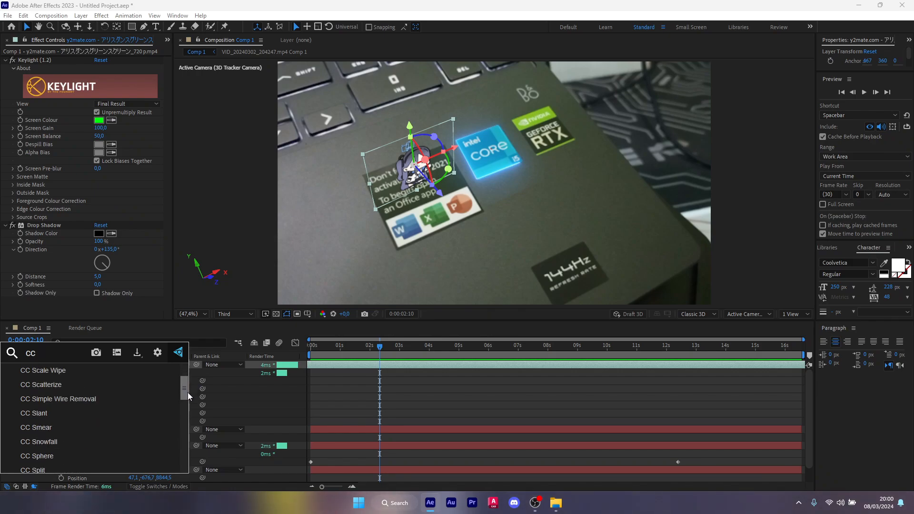
left_click(98, 418)
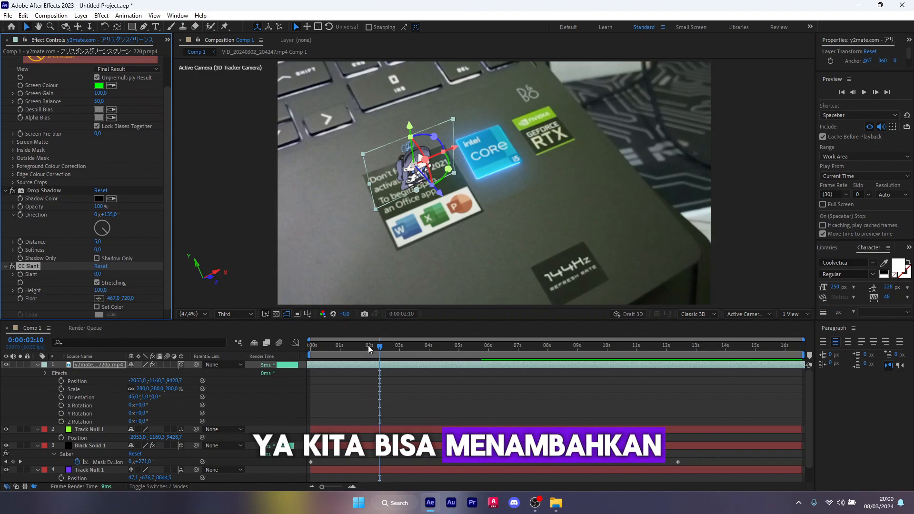
- Place CC Slant's floor point at the character's feet, at about 529.4, 690.4, and turn off Stretching
mouse_move(368, 344)
left_mouse_down()
mouse_move(349, 350)
mouse_move(375, 349)
left_mouse_up()
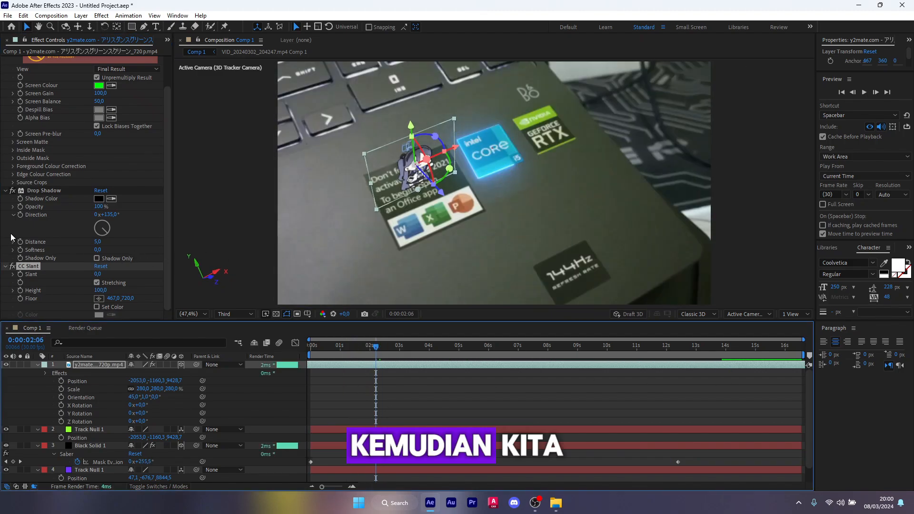
left_click(98, 300)
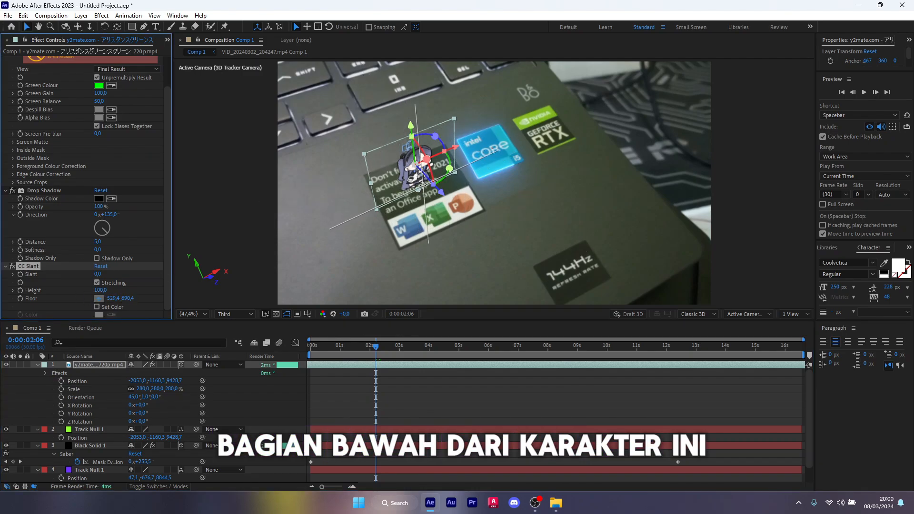
left_click(422, 185)
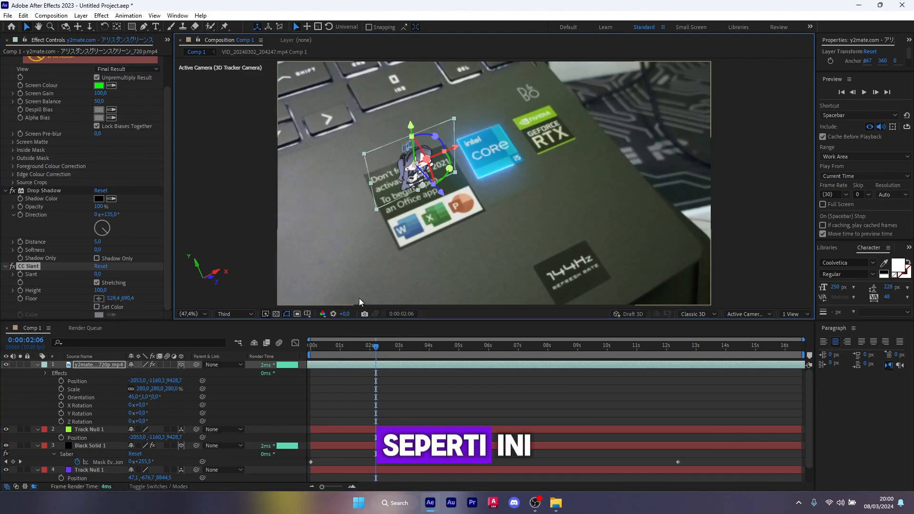
left_click(94, 283)
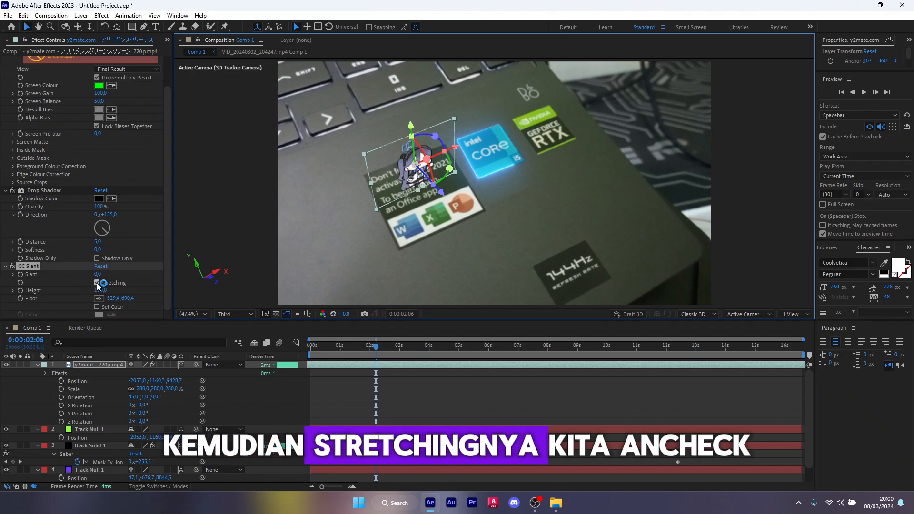
left_click(343, 347)
left_click(376, 346)
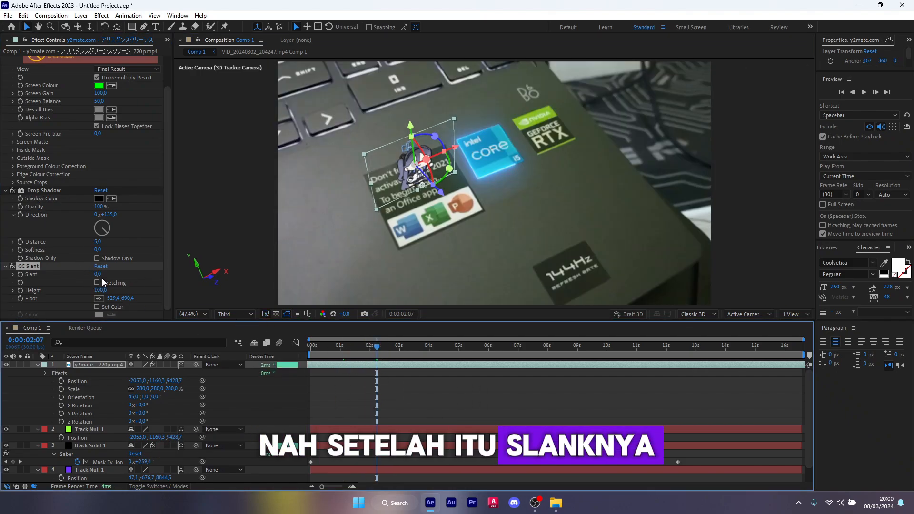
- Undo a trial slant change, duplicate the green-screen clip and select the lower copy
left_click_drag(100, 275, 133, 270)
key("ctrl+z")
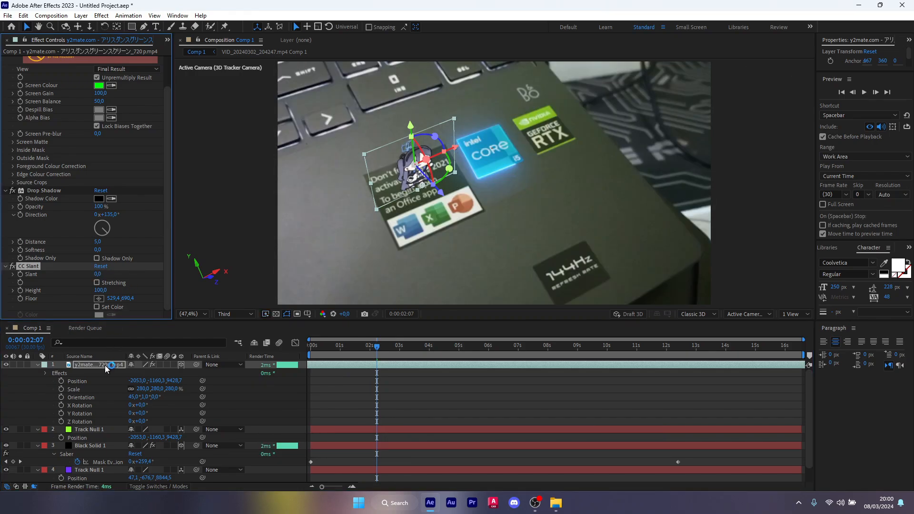
left_click(104, 365)
key("ctrl+d")
left_click(99, 371)
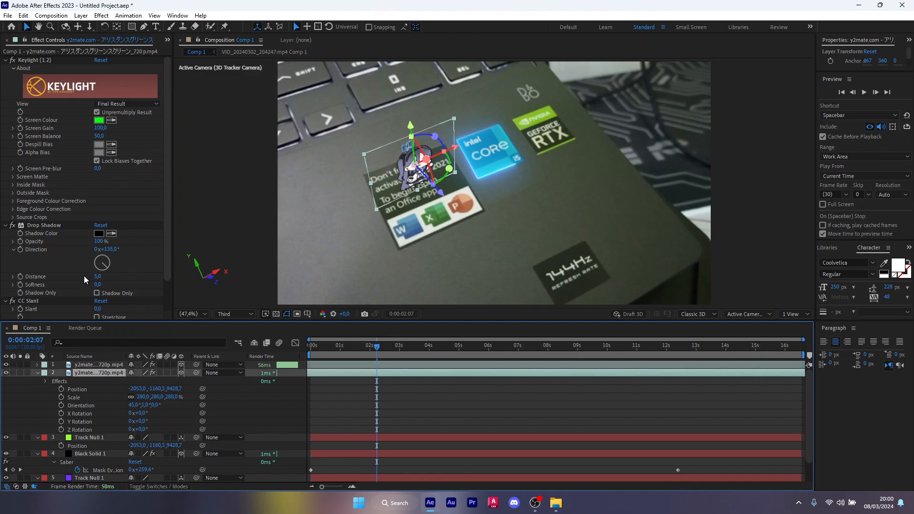
- Set the lower copy's CC Slant slant to -56 and turn on Set Color with black
scroll(76, 257, "down", 2)
mouse_move(98, 274)
left_mouse_down()
mouse_move(125, 269)
mouse_move(81, 280)
left_mouse_up()
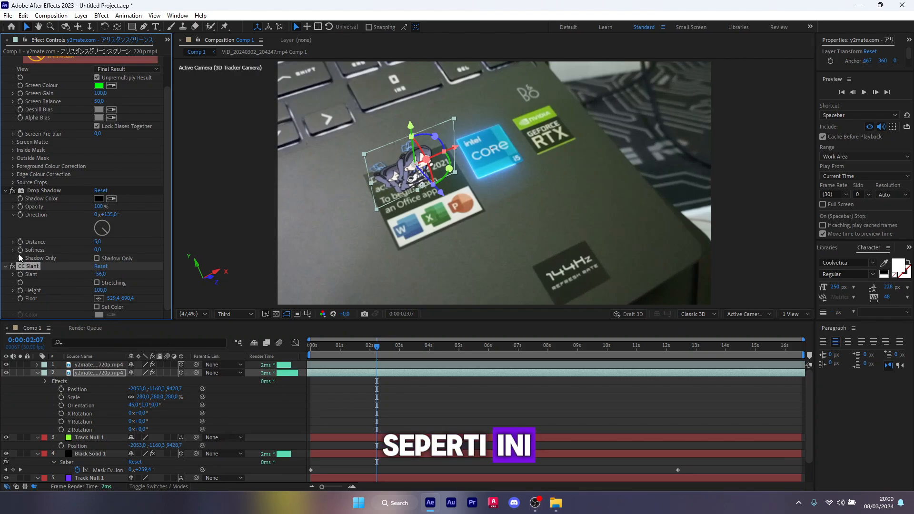
left_click(119, 307)
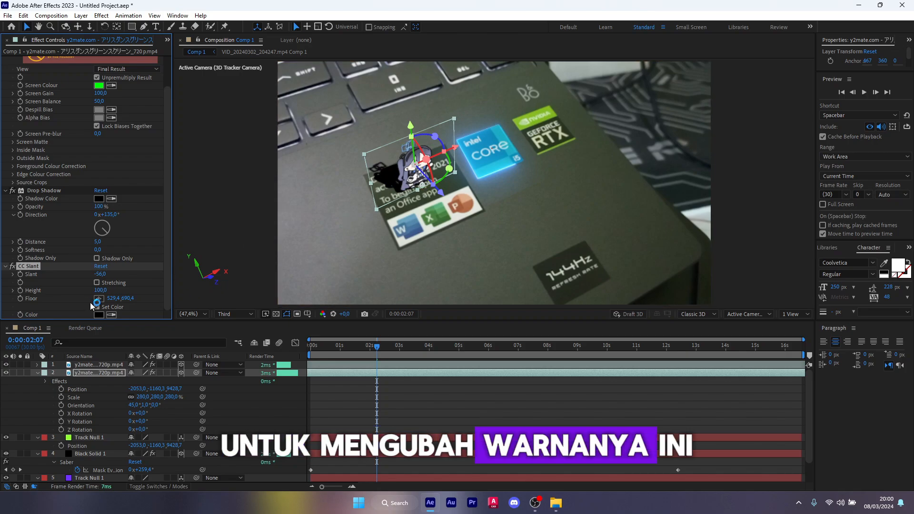
- Go to 0:00:02:29, get a close view of the character's shadow and apply Gaussian Blur to the lower copy
left_click_drag(377, 347, 399, 346)
scroll(379, 161, "up", 3)
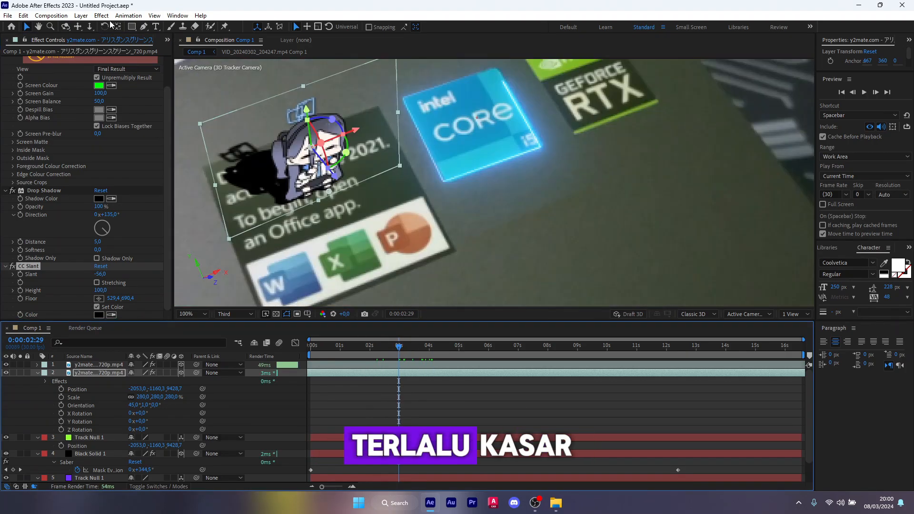
left_click(39, 31)
scroll(289, 158, "up", 1)
left_click_drag(289, 158, 448, 143)
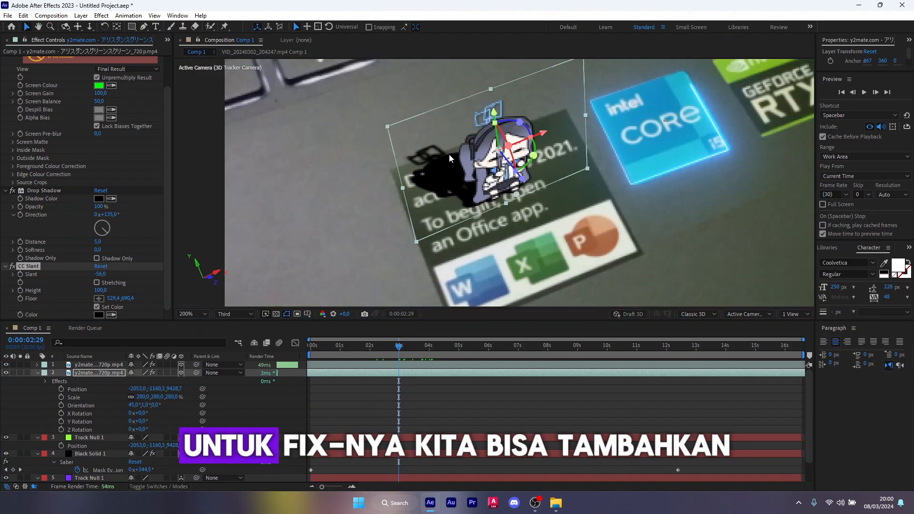
left_click(27, 27)
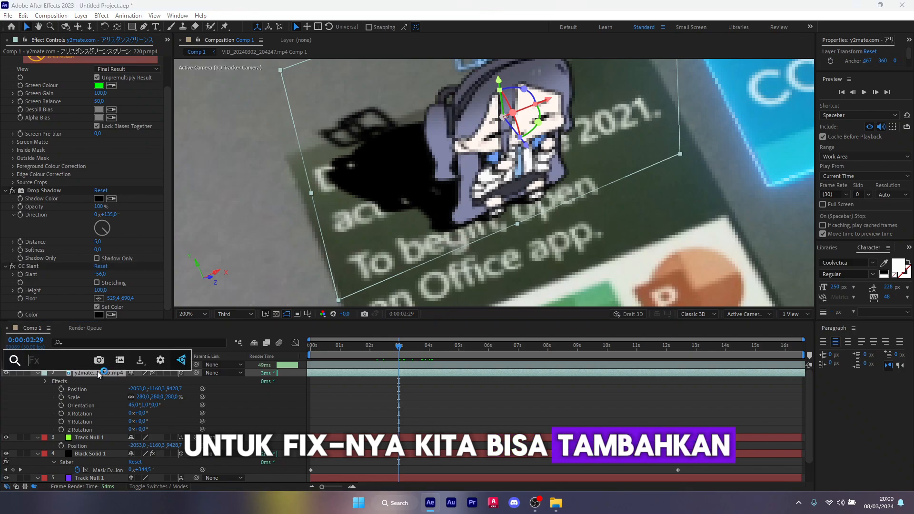
key("ctrl+space")
type("gau")
left_click(85, 401)
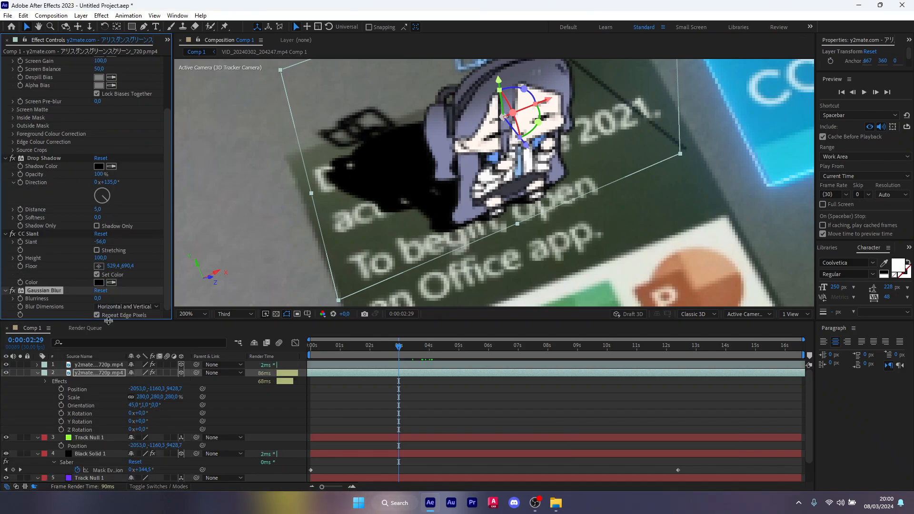
- Set the Gaussian Blur's blurriness to 30 and scrub back to 0:00:02:05 to check the softened shadow
left_click(96, 298)
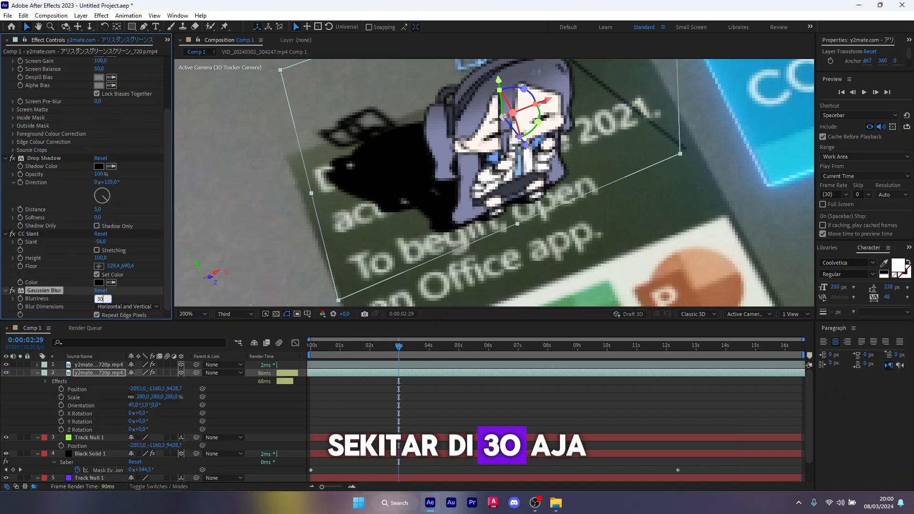
key("Return")
left_click(365, 402)
left_click_drag(399, 349, 374, 346)
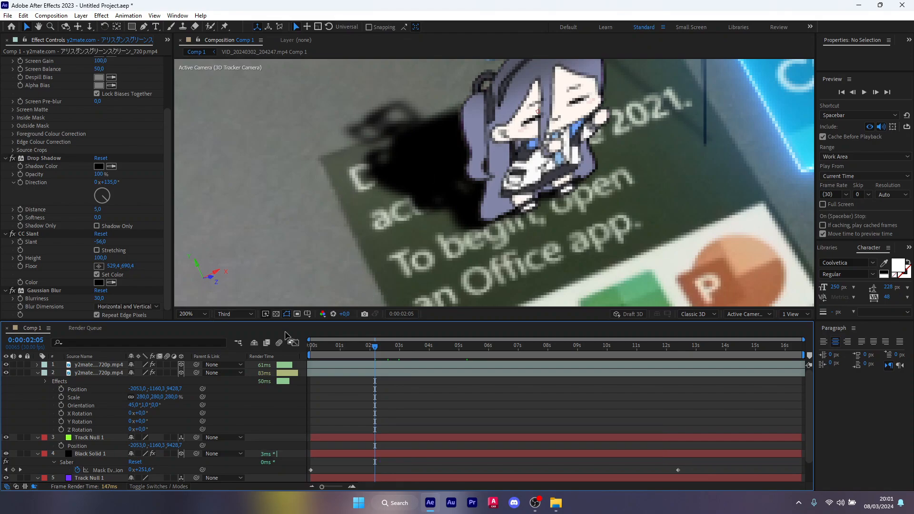
- Apply Deep Glow to the upper copy of the character clip and turn on its Unmult option
left_click(193, 313)
left_click(196, 332)
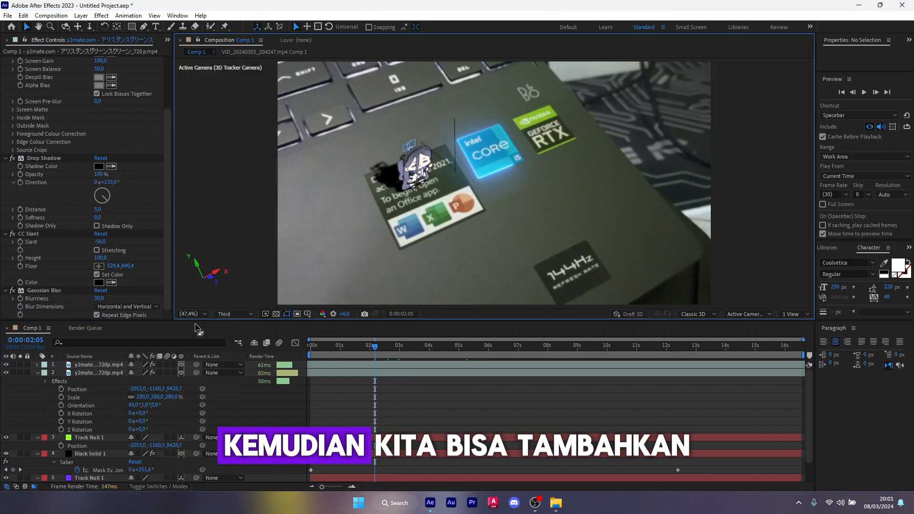
left_click(104, 371)
left_click(102, 365)
key("ctrl+space")
type("deep")
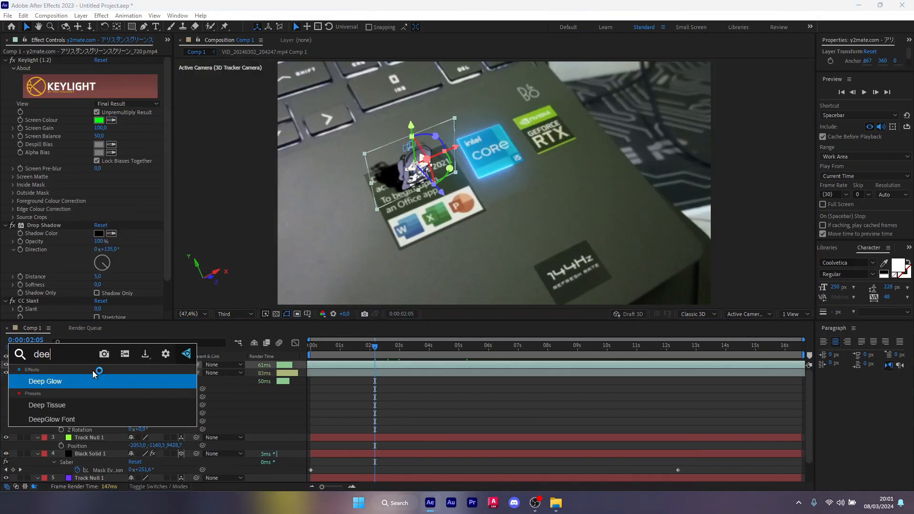
left_click(65, 383)
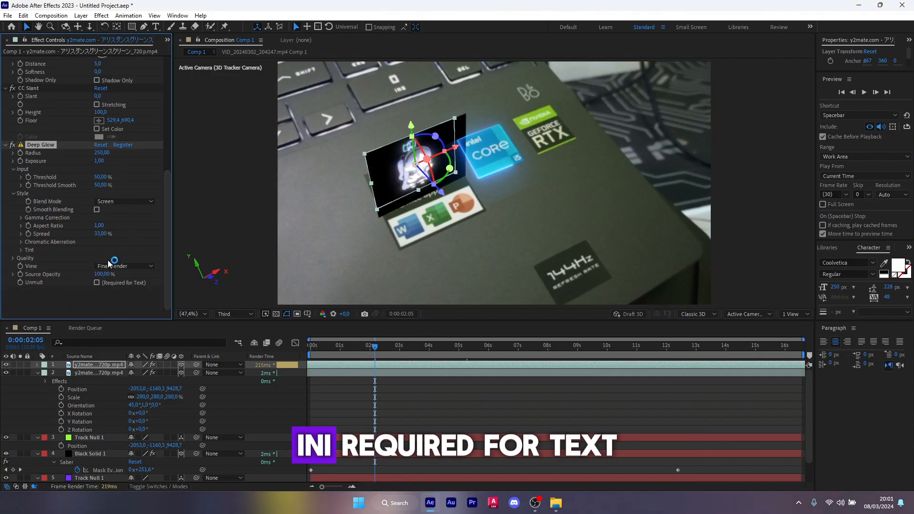
left_click(97, 283)
left_click(435, 412)
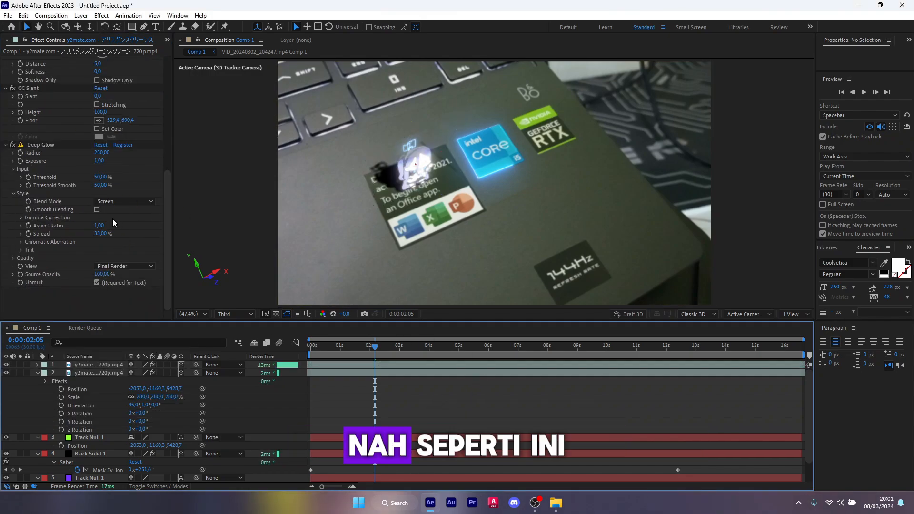
- Set the Deep Glow exposure on the upper character clip to 0,5
left_click(99, 160)
type("0")
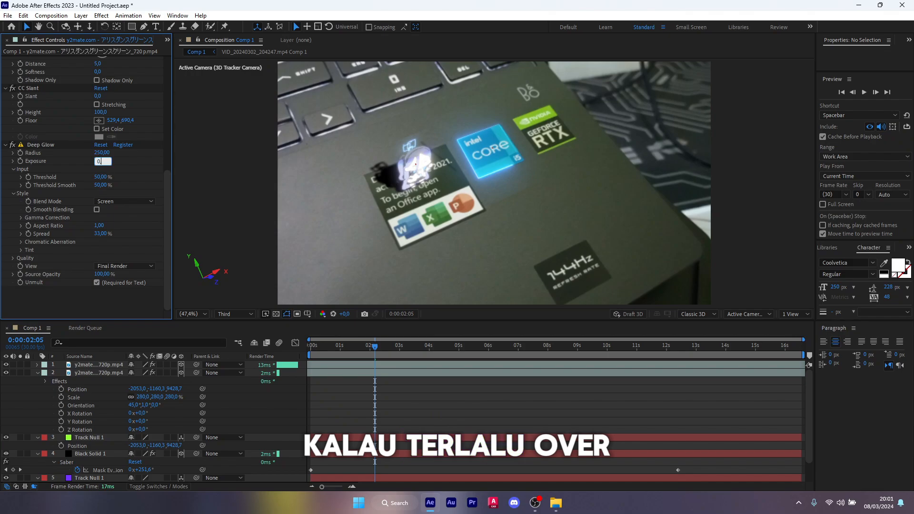
type(",5")
key("Return")
left_click(387, 421)
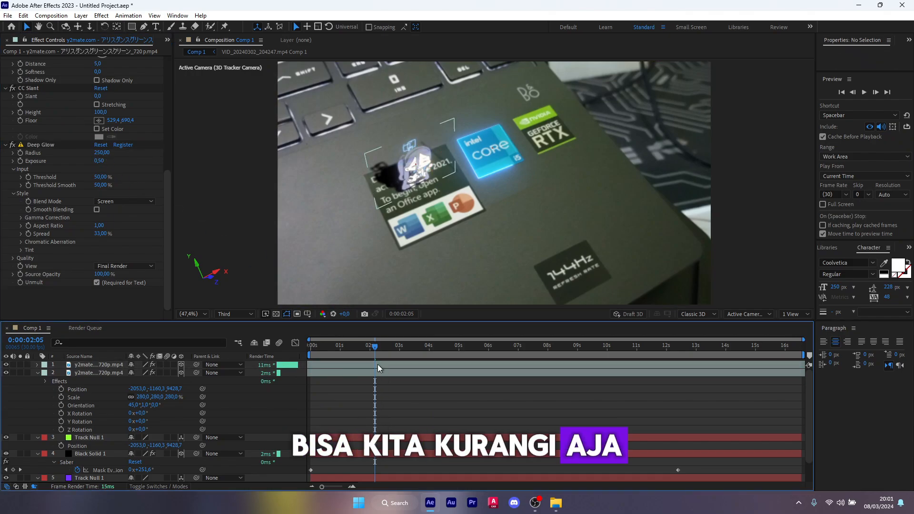
- Scrub to about 0:00:04:05 to check the glow, return to the composition's start and preview the result
left_click_drag(375, 345, 434, 336)
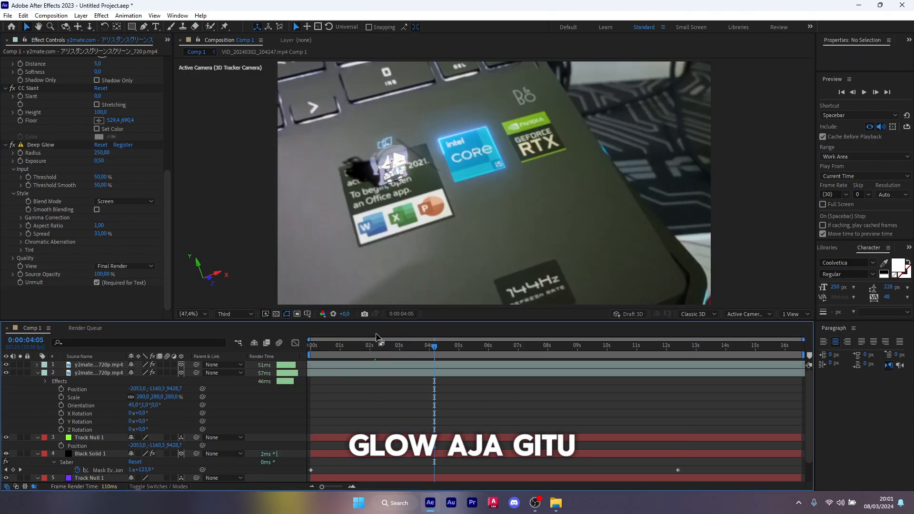
left_click_drag(346, 349, 310, 347)
left_click(863, 92)
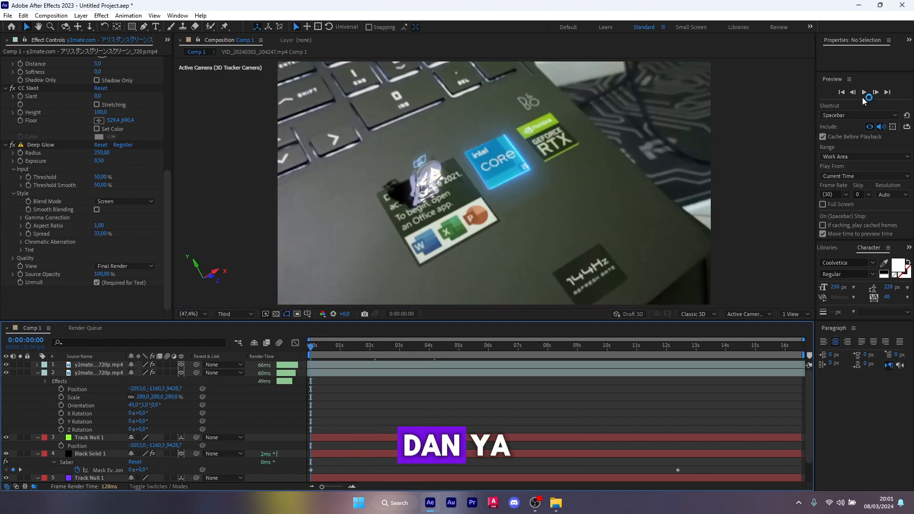
left_click(866, 96)
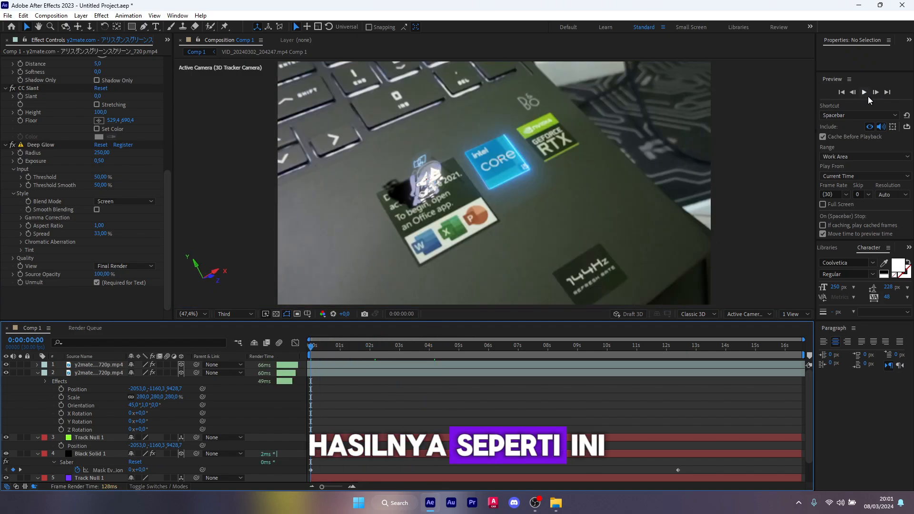